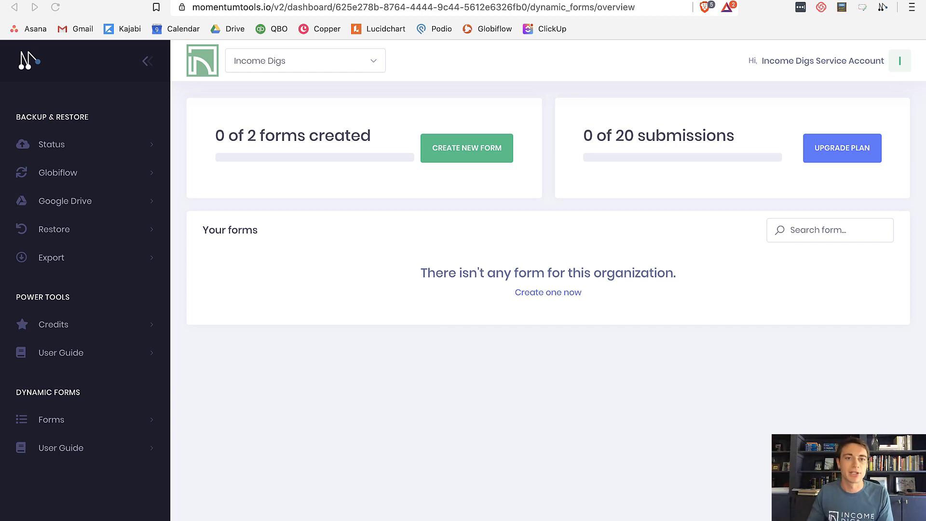
{"action": "key", "text": "ctrl+Tab"}
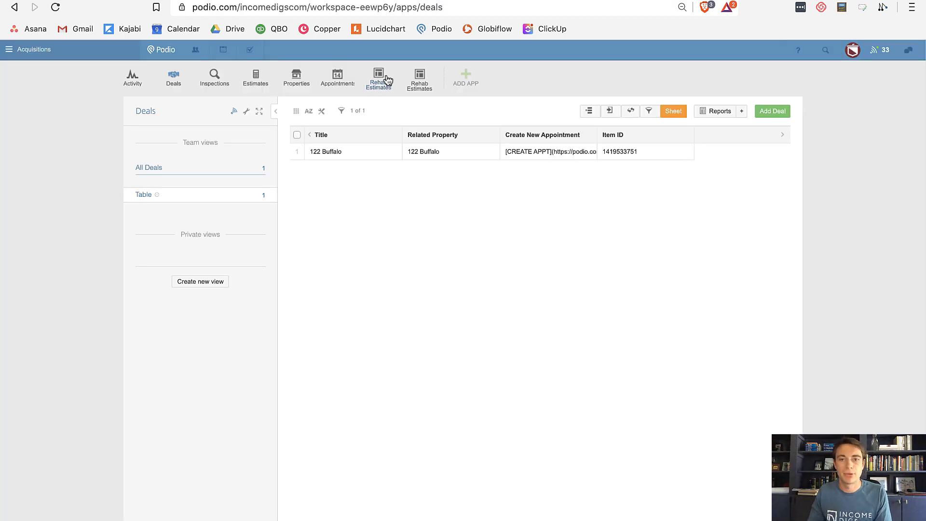
{"action": "left_click", "coordinate": [381, 81]}
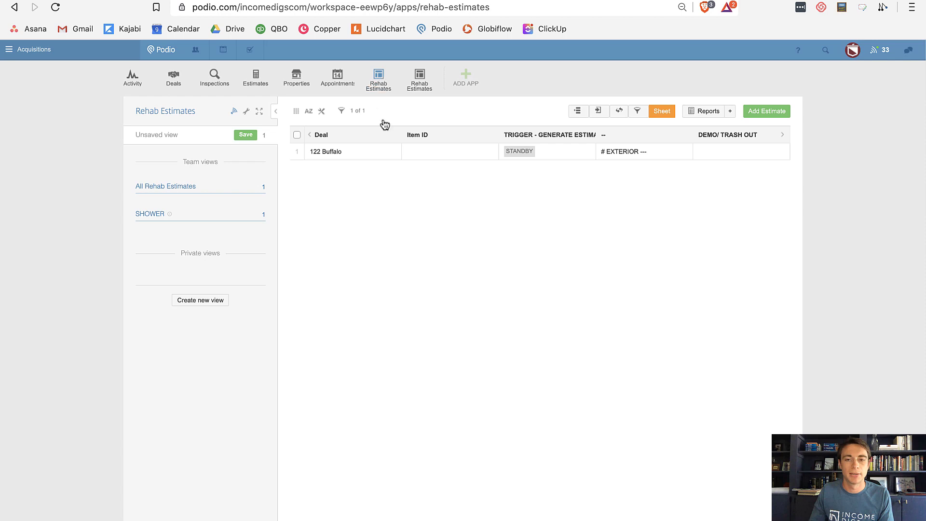
{"action": "left_click", "coordinate": [423, 157]}
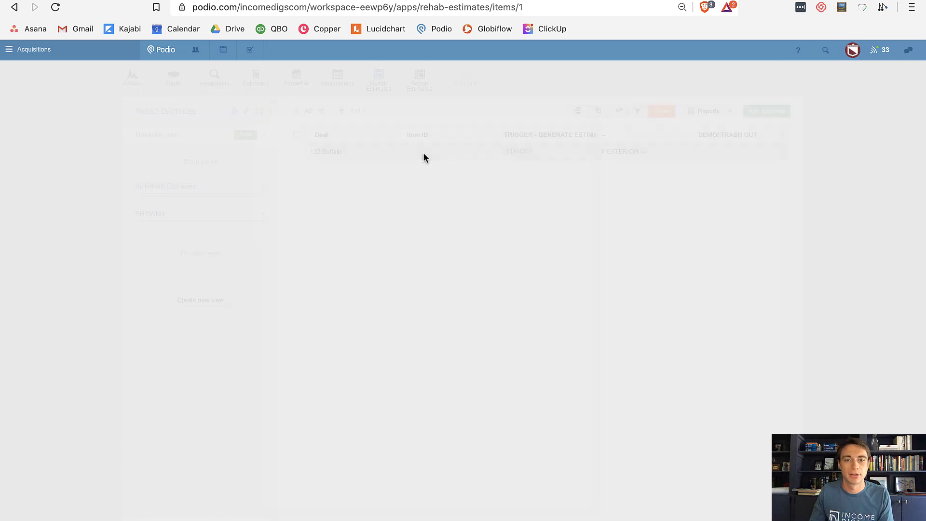
{"action": "scroll", "coordinate": [395, 215], "scroll_direction": "down", "scroll_amount": 15}
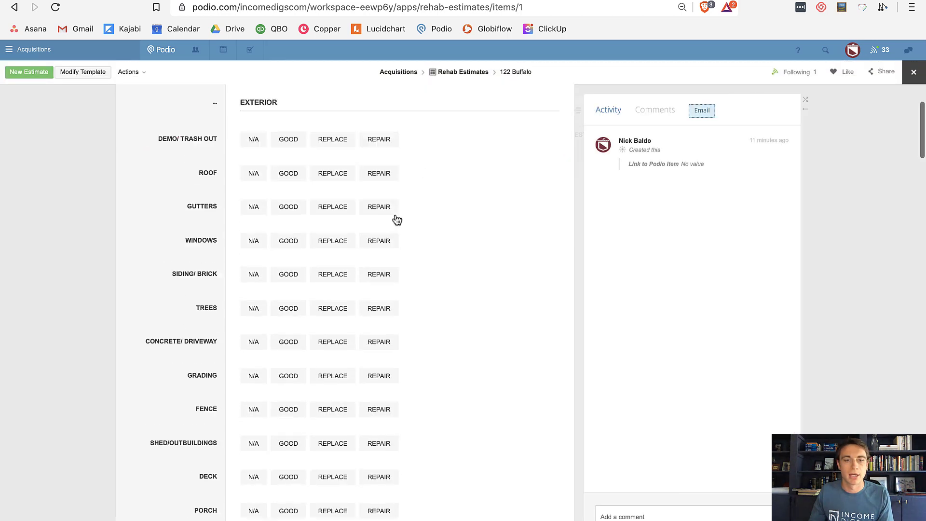
{"action": "scroll", "coordinate": [395, 217], "scroll_direction": "up", "scroll_amount": 15}
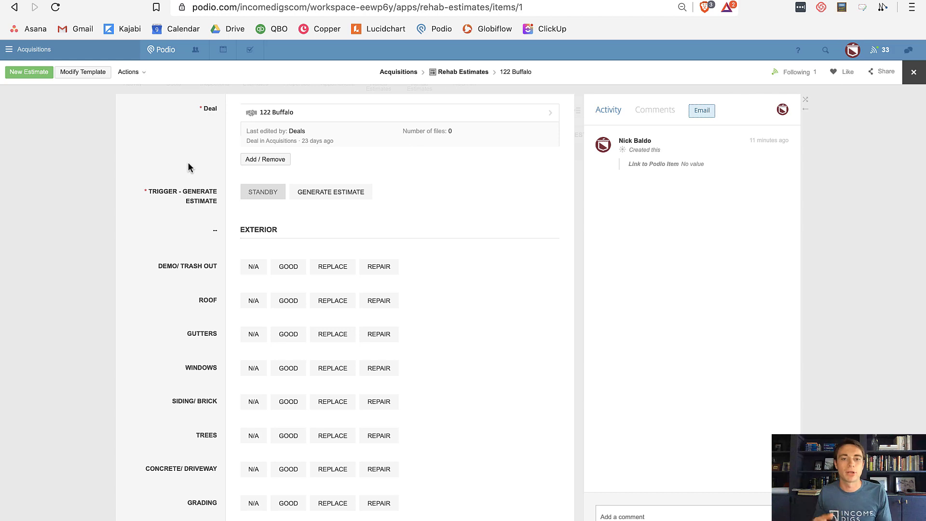
- Review the item's EXTERIOR condition fields, briefly marking DEMO/ TRASH OUT as replace, then clearing it
{"action": "left_click", "coordinate": [351, 270]}
{"action": "scroll", "coordinate": [351, 272], "scroll_direction": "down", "scroll_amount": 10}
{"action": "left_click", "coordinate": [351, 273]}
{"action": "left_click", "coordinate": [351, 277]}
{"action": "scroll", "coordinate": [352, 278], "scroll_direction": "down", "scroll_amount": 12}
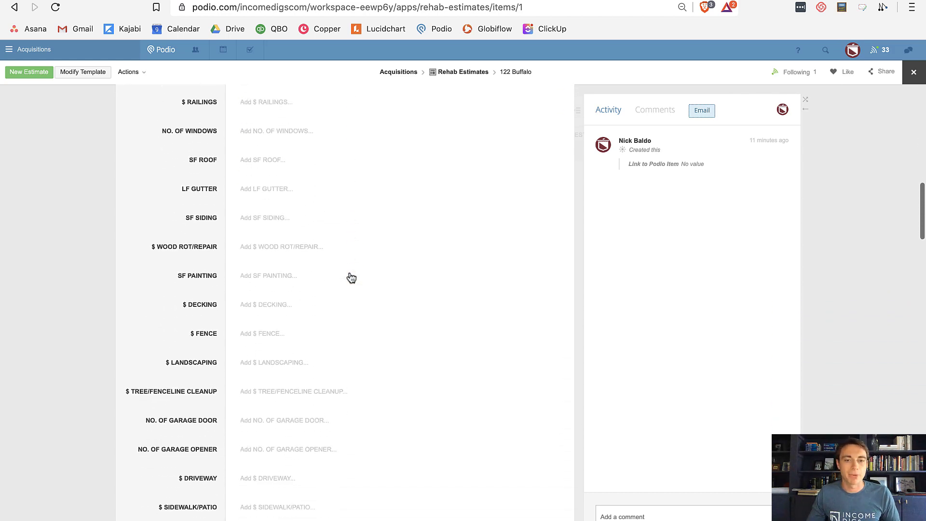
{"action": "scroll", "coordinate": [351, 277], "scroll_direction": "down", "scroll_amount": 3}
{"action": "left_click", "coordinate": [351, 277]}
{"action": "scroll", "coordinate": [351, 277], "scroll_direction": "down", "scroll_amount": 9}
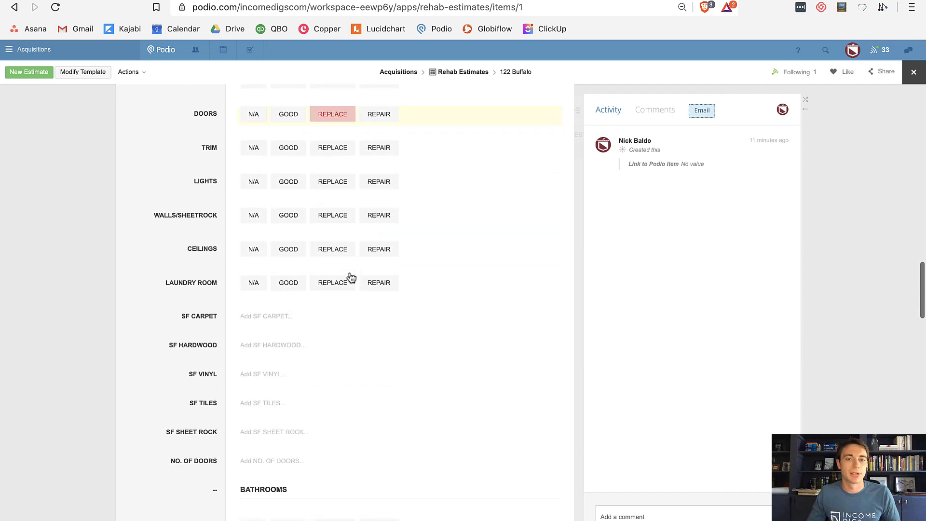
{"action": "scroll", "coordinate": [351, 276], "scroll_direction": "down", "scroll_amount": 20}
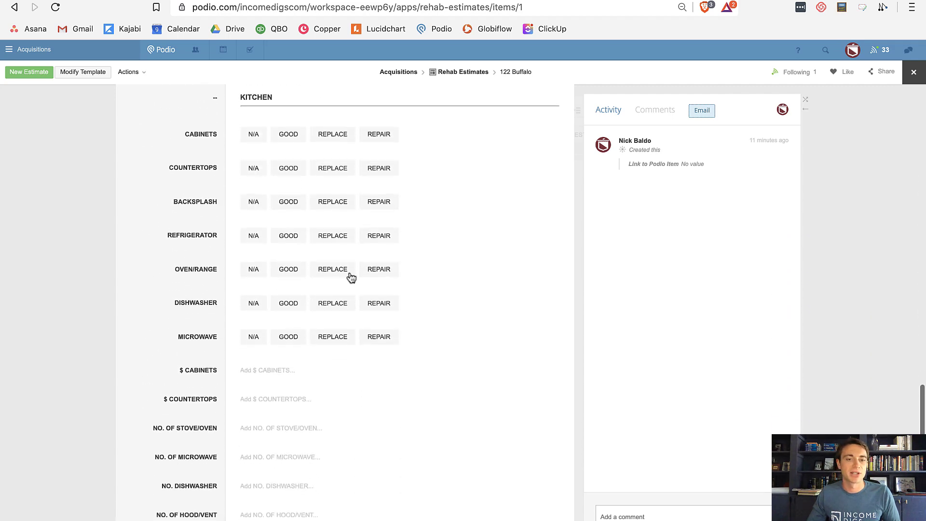
{"action": "scroll", "coordinate": [351, 277], "scroll_direction": "down", "scroll_amount": 8}
{"action": "left_click", "coordinate": [351, 278]}
{"action": "scroll", "coordinate": [351, 277], "scroll_direction": "down", "scroll_amount": 4}
{"action": "scroll", "coordinate": [351, 277], "scroll_direction": "up", "scroll_amount": 20}
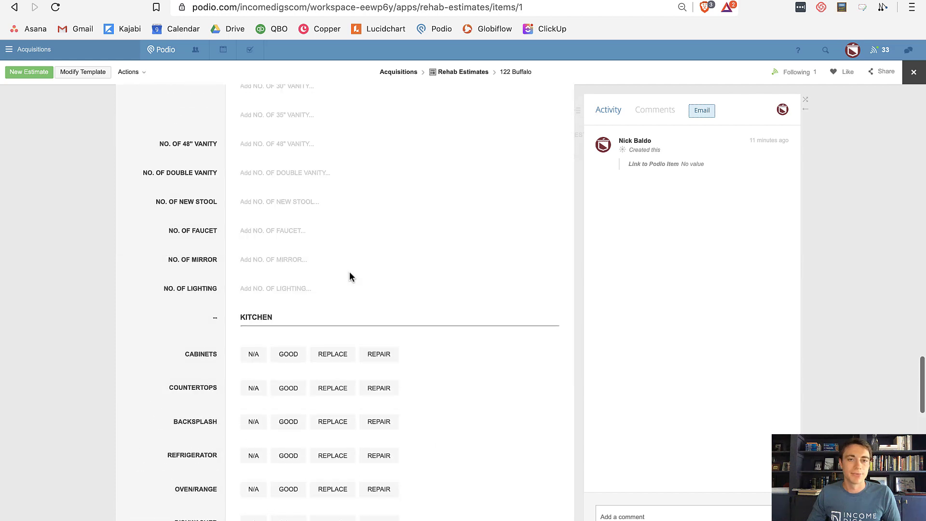
{"action": "scroll", "coordinate": [349, 273], "scroll_direction": "up", "scroll_amount": 20}
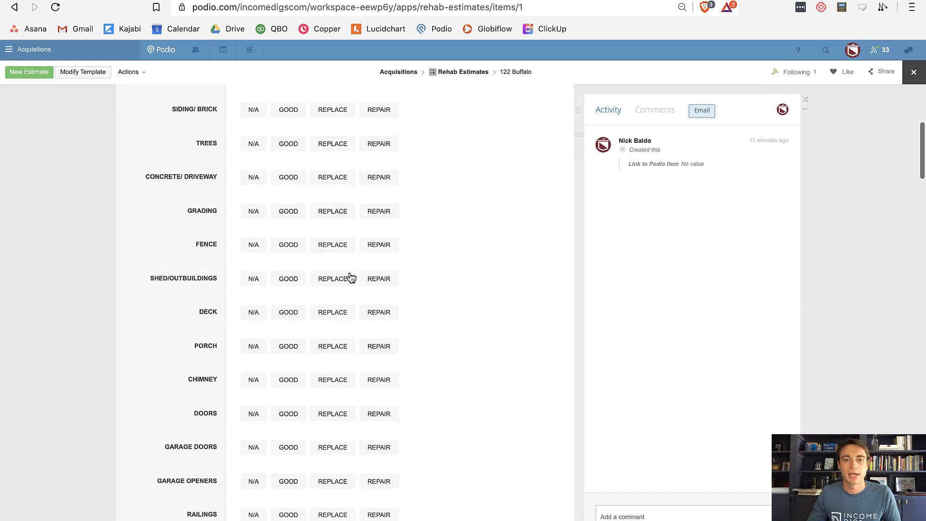
{"action": "left_click", "coordinate": [350, 275]}
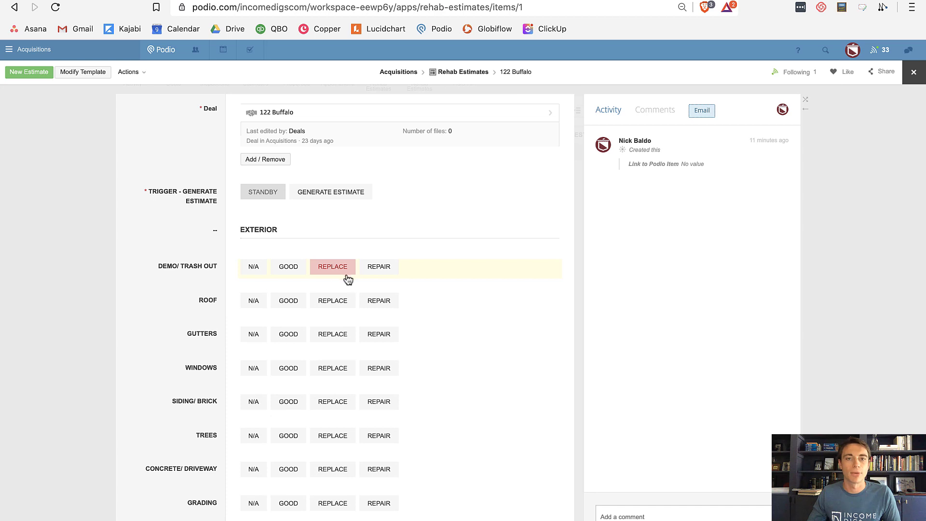
{"action": "left_click", "coordinate": [340, 268]}
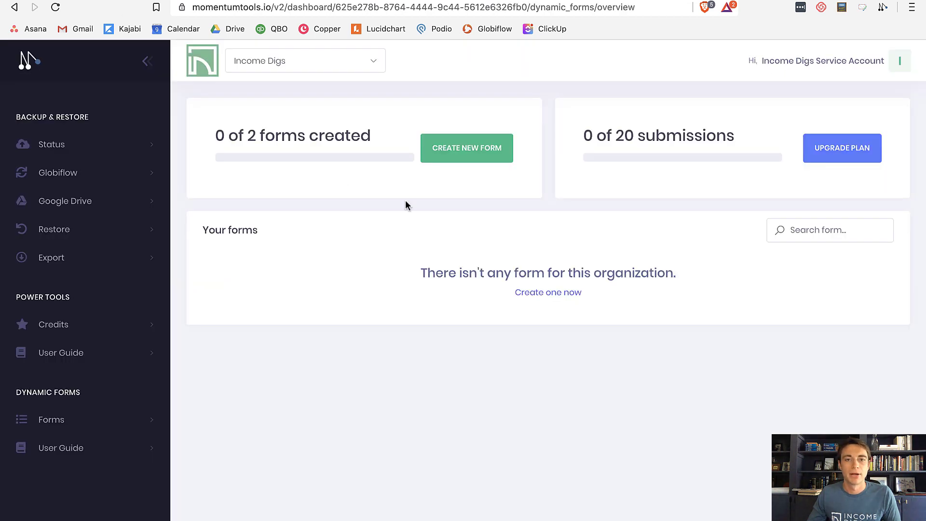
- Create a new wizard form from the Acquisitions workspace's Rehab Estimates app
{"action": "left_click", "coordinate": [487, 150]}
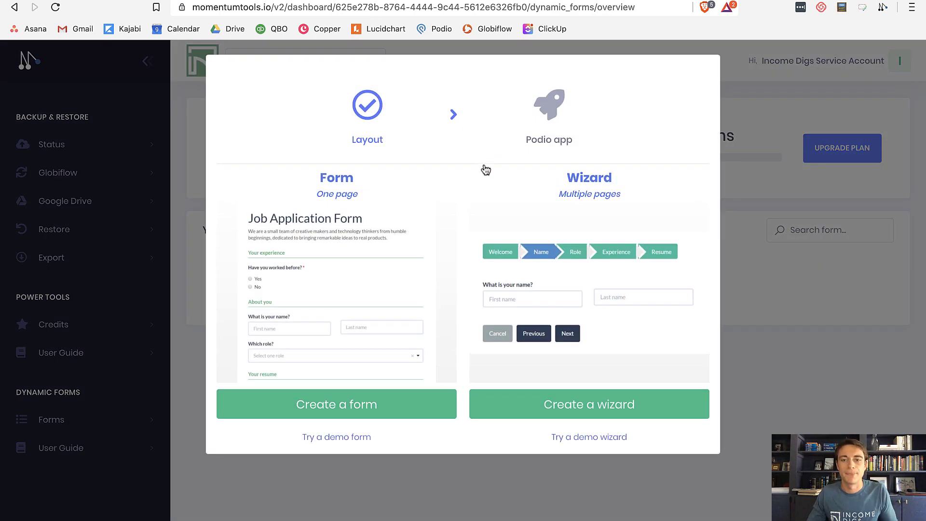
{"action": "left_click", "coordinate": [590, 414]}
{"action": "left_click", "coordinate": [527, 230]}
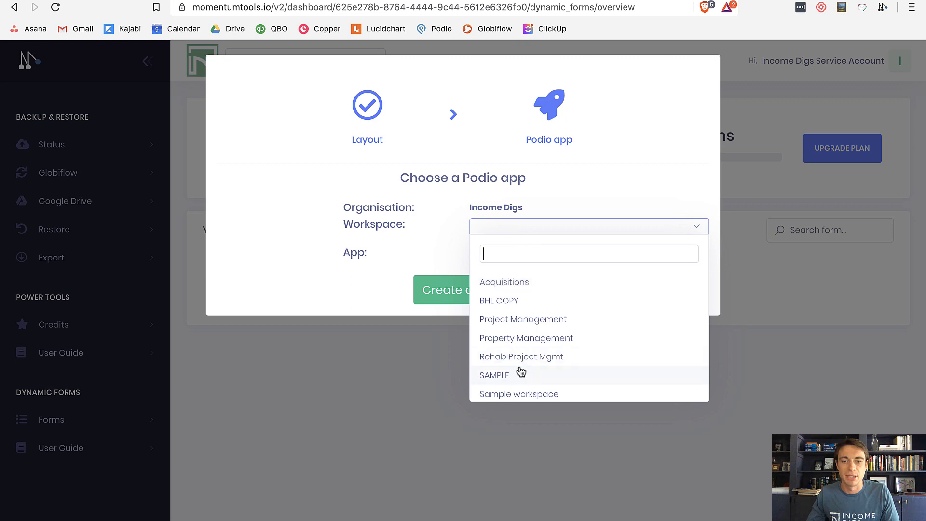
{"action": "scroll", "coordinate": [523, 372], "scroll_direction": "down", "scroll_amount": 2}
{"action": "scroll", "coordinate": [521, 368], "scroll_direction": "up", "scroll_amount": 2}
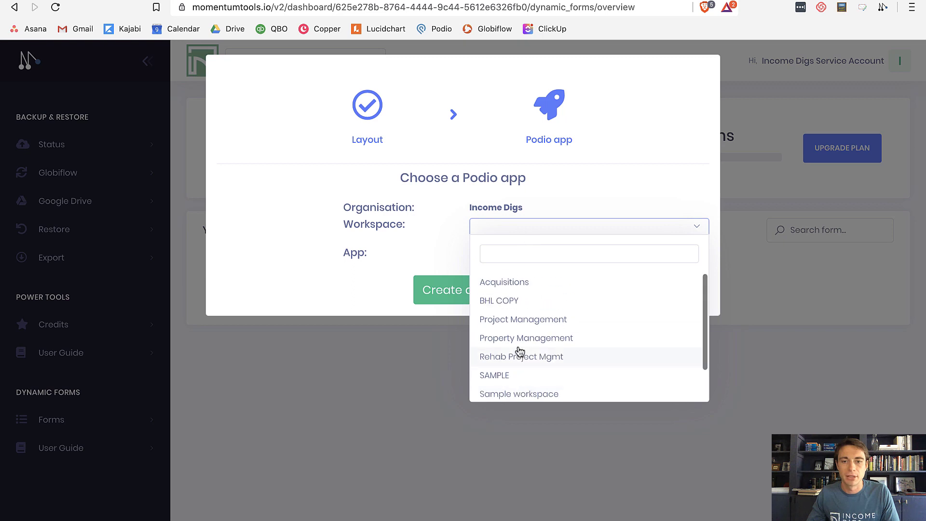
{"action": "left_click", "coordinate": [511, 280]}
{"action": "left_click", "coordinate": [506, 261]}
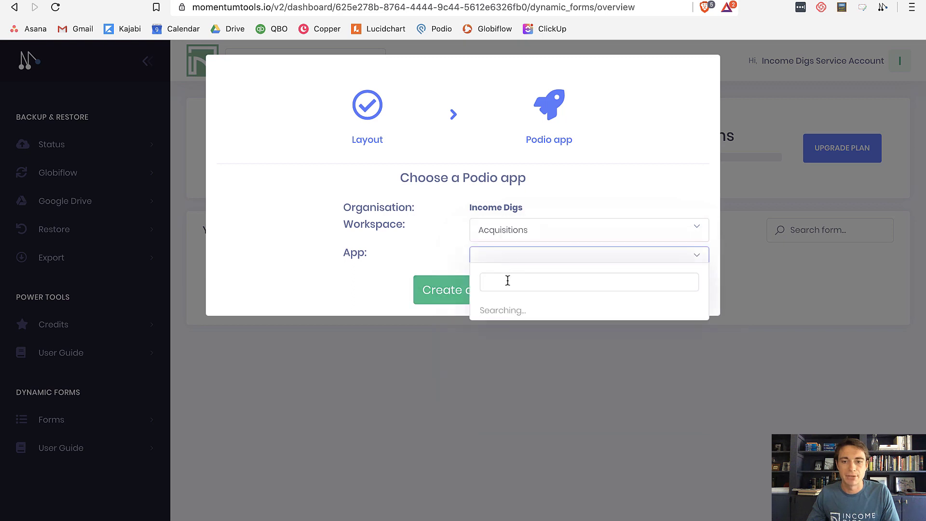
{"action": "left_click", "coordinate": [519, 405]}
{"action": "left_click", "coordinate": [475, 290]}
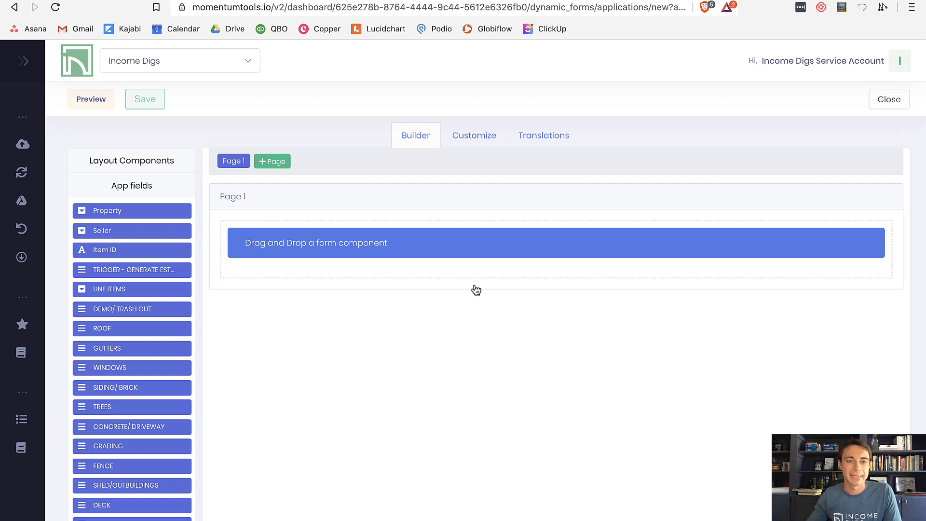
- Place DEMO/ TRASH OUT on Page 1 as a radio field with N/A, GOOD, REPLACE, REPAIR options
{"action": "scroll", "coordinate": [413, 332], "scroll_direction": "down", "scroll_amount": 1}
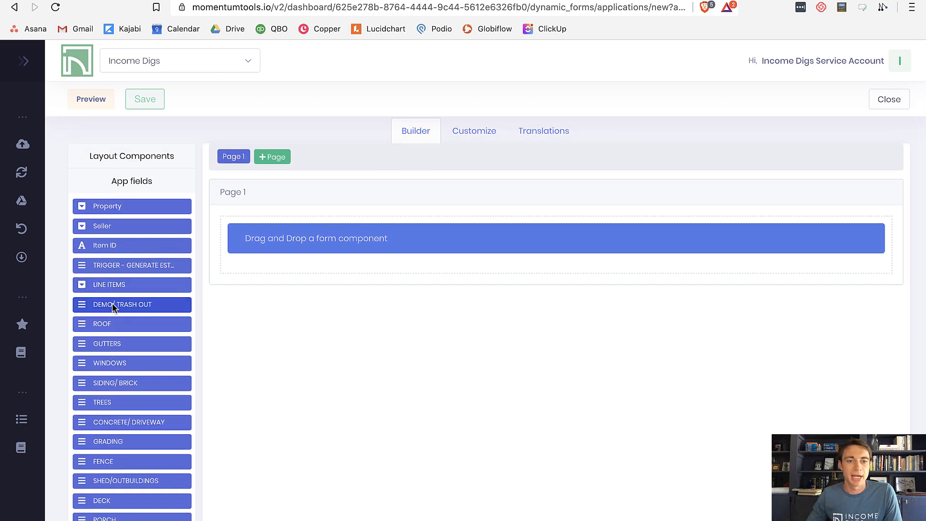
{"action": "left_click_drag", "start_coordinate": [109, 306], "coordinate": [266, 265]}
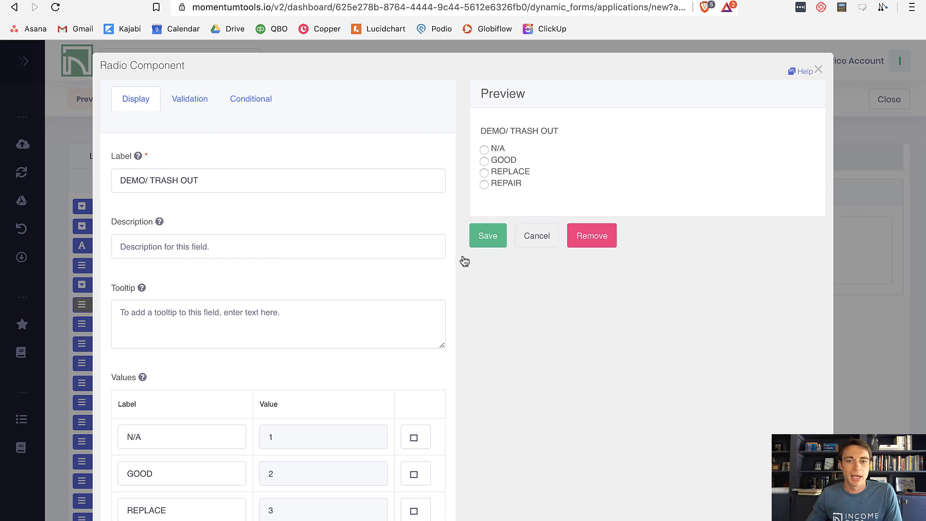
{"action": "left_click", "coordinate": [485, 237]}
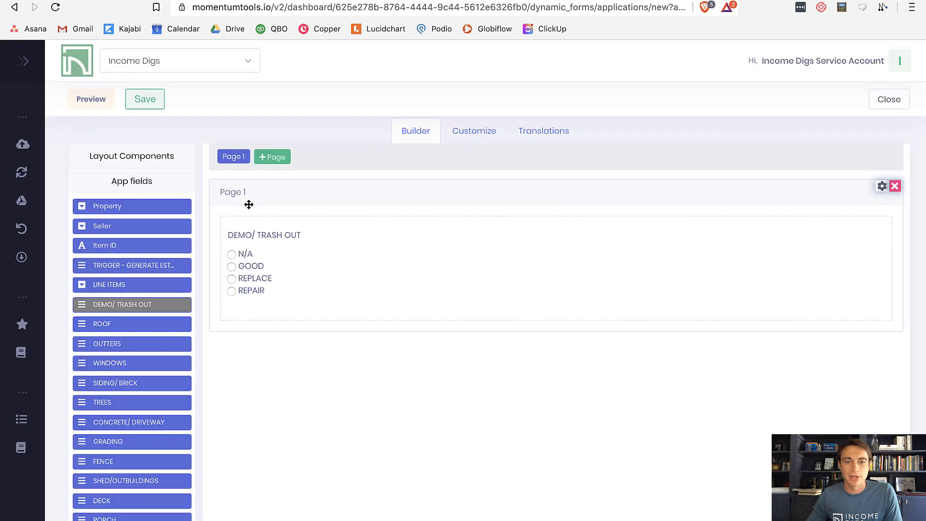
{"action": "left_click", "coordinate": [126, 161]}
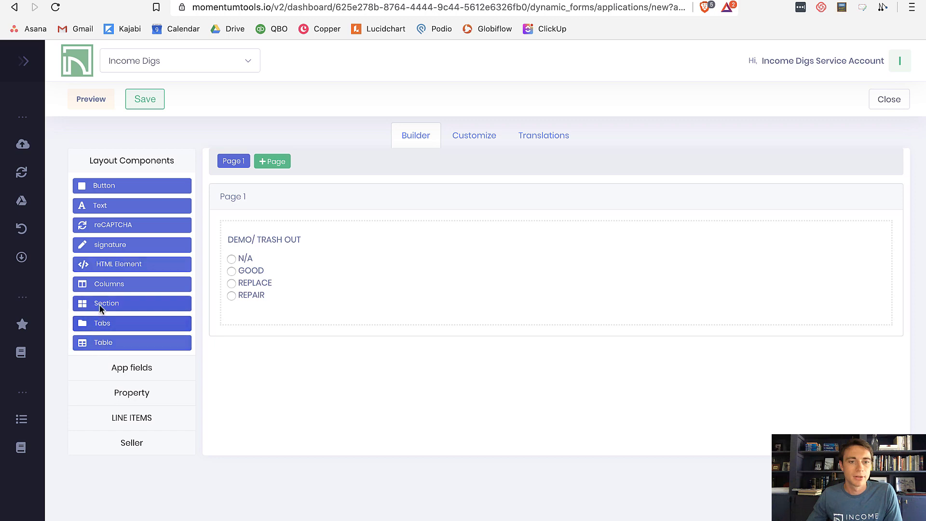
- Add a columns layout with three columns, each width 4
{"action": "left_click_drag", "start_coordinate": [105, 284], "coordinate": [285, 240]}
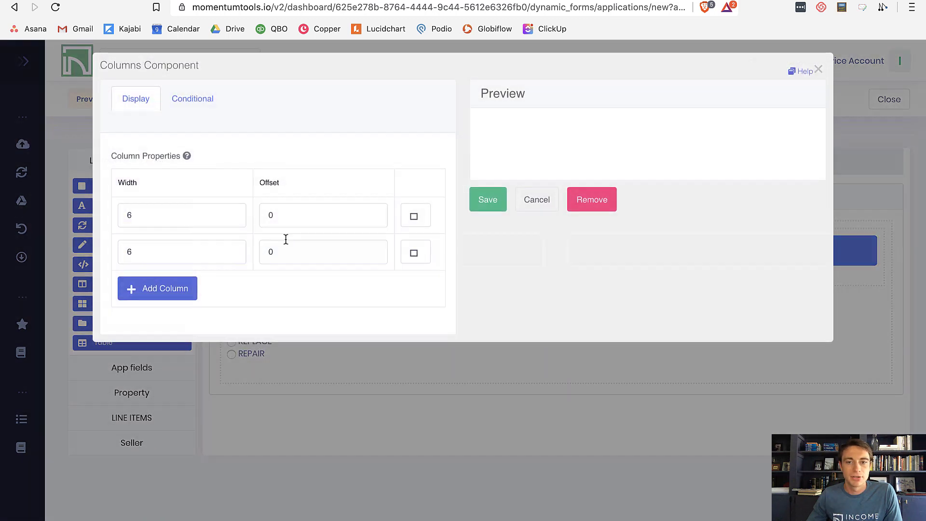
{"action": "left_click", "coordinate": [182, 295]}
{"action": "left_click", "coordinate": [152, 210]}
{"action": "double_click", "coordinate": [152, 210]}
{"action": "type", "text": "4"}
{"action": "key", "text": "Tab"}
{"action": "key", "text": "Tab"}
{"action": "key", "text": "Tab"}
{"action": "type", "text": "4"}
{"action": "key", "text": "Tab"}
{"action": "key", "text": "Tab"}
{"action": "key", "text": "Tab"}
{"action": "type", "text": "4"}
{"action": "key", "text": "Tab"}
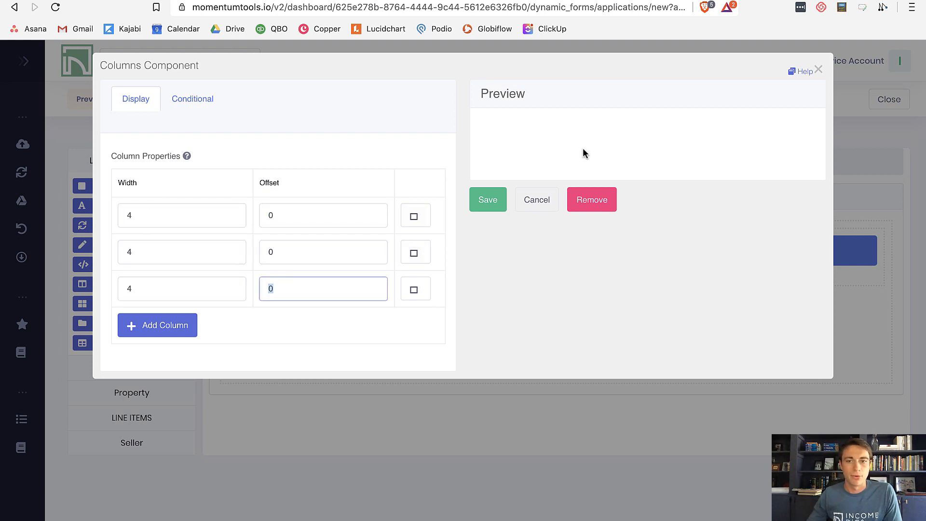
{"action": "left_click", "coordinate": [490, 200]}
- Fill the columns with DEMO/ TRASH OUT, ROOF and GUTTERS radio fields
{"action": "mouse_move", "coordinate": [266, 313]}
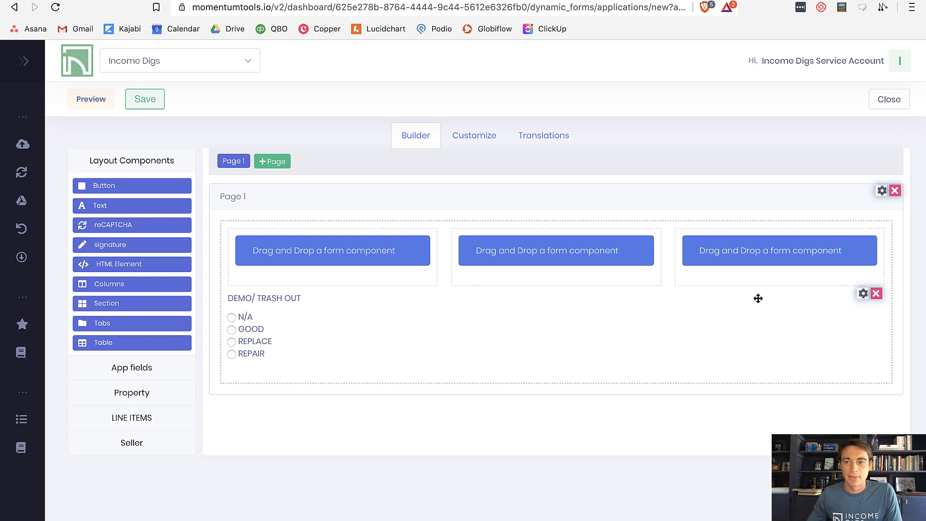
{"action": "left_click_drag", "start_coordinate": [860, 297], "coordinate": [332, 341]}
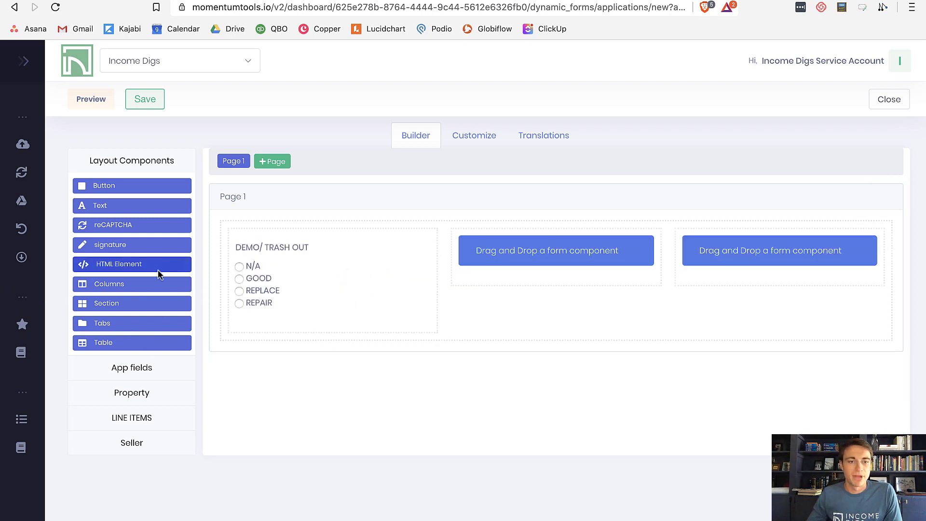
{"action": "left_click", "coordinate": [127, 161]}
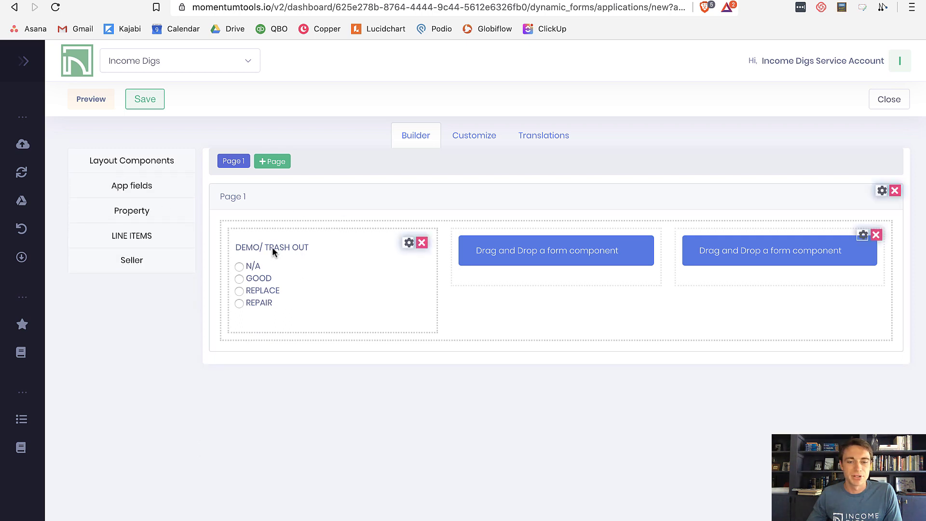
{"action": "left_click", "coordinate": [129, 191]}
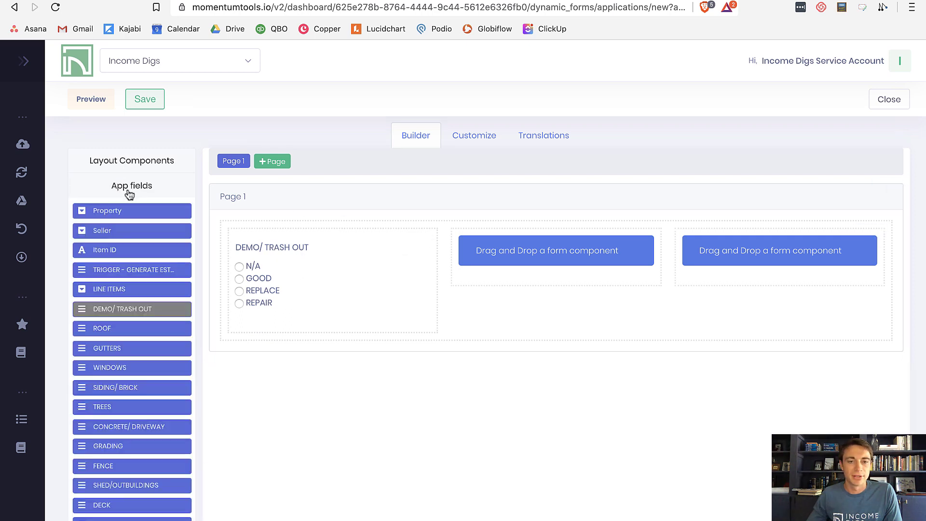
{"action": "left_click_drag", "start_coordinate": [111, 328], "coordinate": [498, 272]}
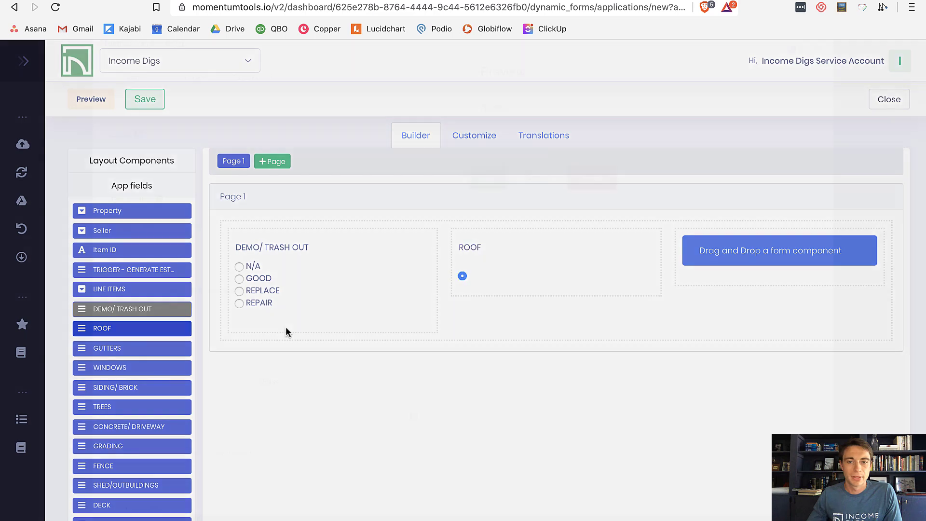
{"action": "left_click", "coordinate": [488, 236]}
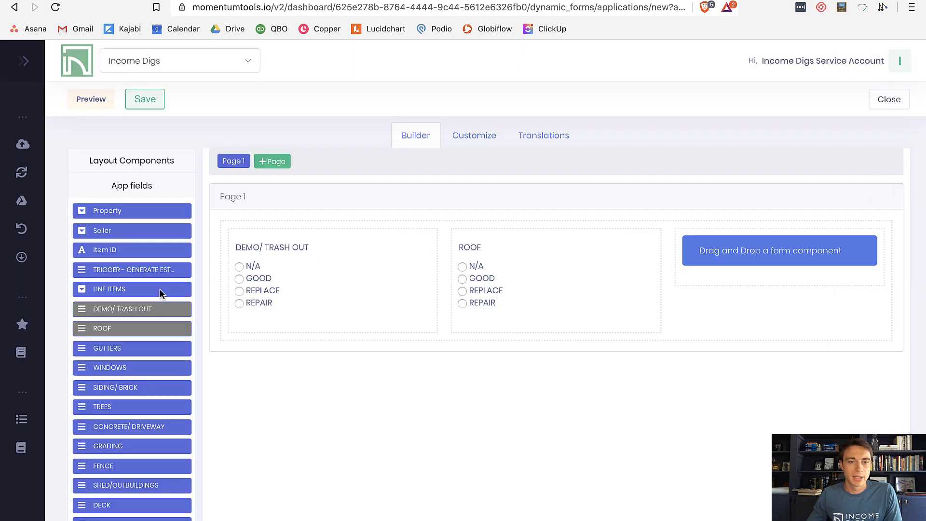
{"action": "left_click_drag", "start_coordinate": [93, 349], "coordinate": [719, 261]}
{"action": "left_click", "coordinate": [487, 235]}
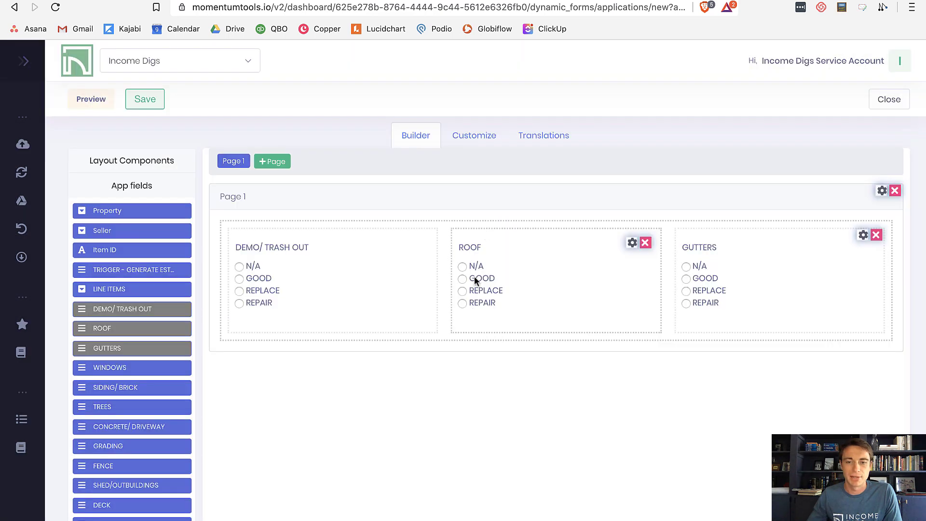
- Add a second row with WINDOWS, SIDING/ BRICK and TREES radio fields
{"action": "scroll", "coordinate": [360, 339], "scroll_direction": "down", "scroll_amount": 1}
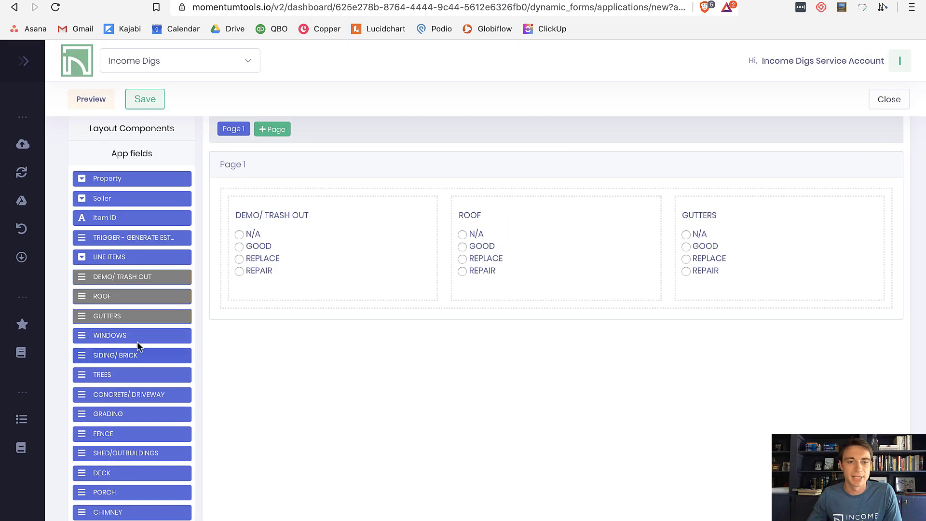
{"action": "left_click_drag", "start_coordinate": [139, 336], "coordinate": [293, 302]}
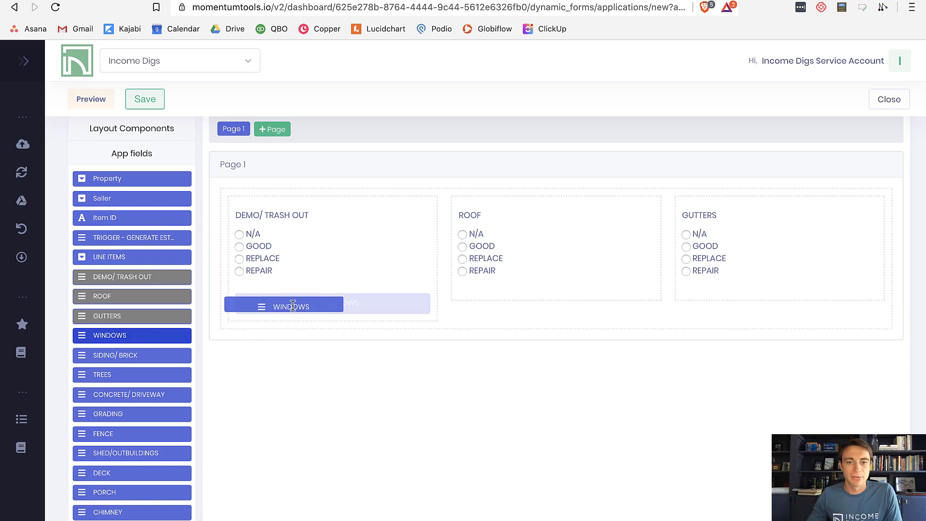
{"action": "left_click", "coordinate": [487, 237]}
{"action": "left_click_drag", "start_coordinate": [140, 355], "coordinate": [548, 296]}
{"action": "left_click", "coordinate": [489, 235]}
{"action": "left_click_drag", "start_coordinate": [106, 375], "coordinate": [741, 304]}
{"action": "left_click", "coordinate": [488, 238]}
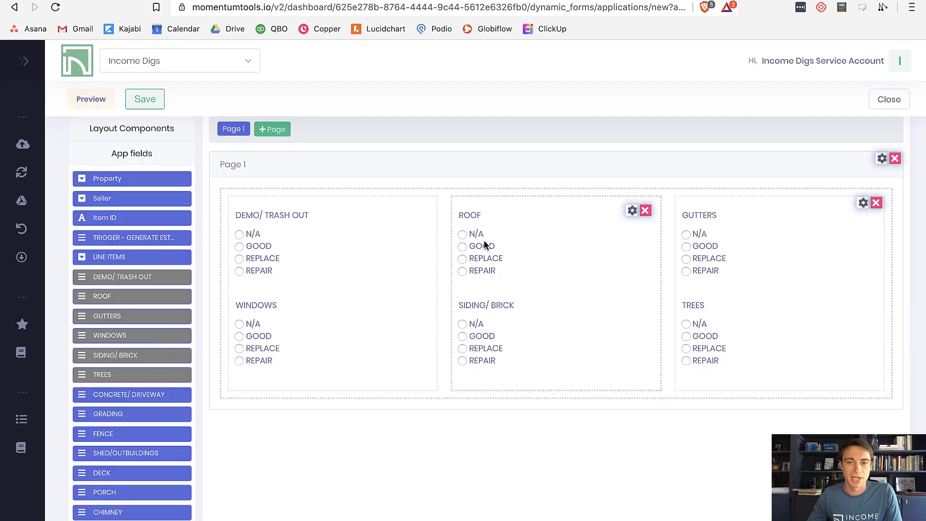
- Add a third row with CONCRETE/ DRIVEWAY, GRADING and FENCE radio fields
{"action": "left_click_drag", "start_coordinate": [146, 337], "coordinate": [307, 324]}
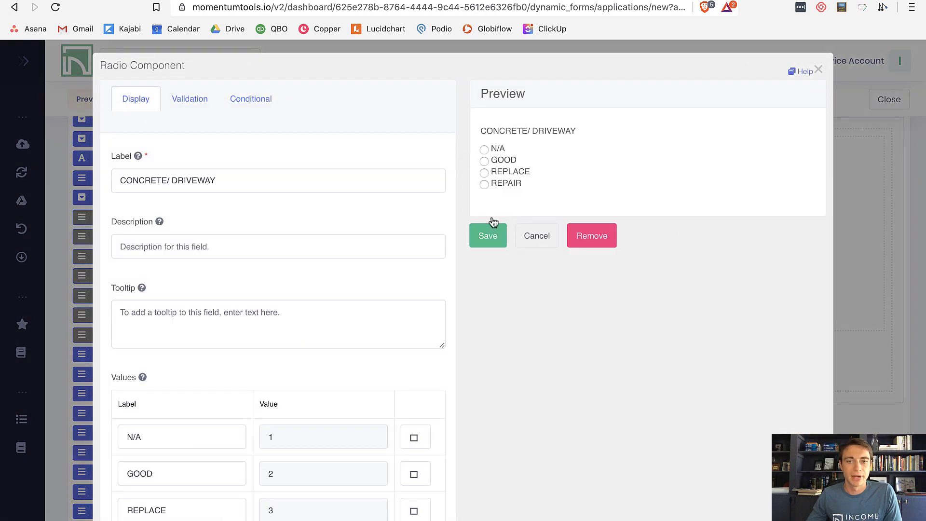
{"action": "left_click", "coordinate": [490, 226]}
{"action": "left_click_drag", "start_coordinate": [143, 354], "coordinate": [554, 322]}
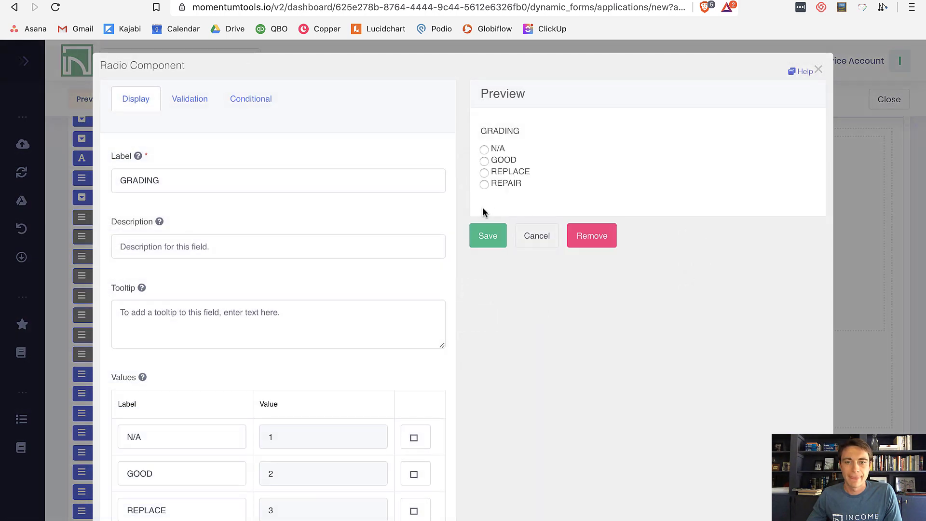
{"action": "left_click", "coordinate": [486, 234]}
{"action": "left_click_drag", "start_coordinate": [105, 373], "coordinate": [743, 324]}
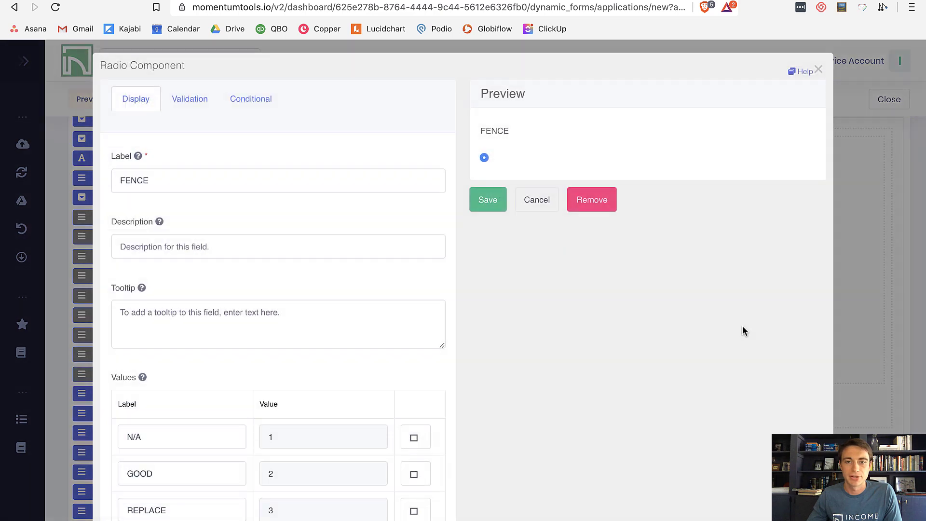
{"action": "left_click", "coordinate": [487, 234]}
{"action": "scroll", "coordinate": [484, 245], "scroll_direction": "up", "scroll_amount": 3}
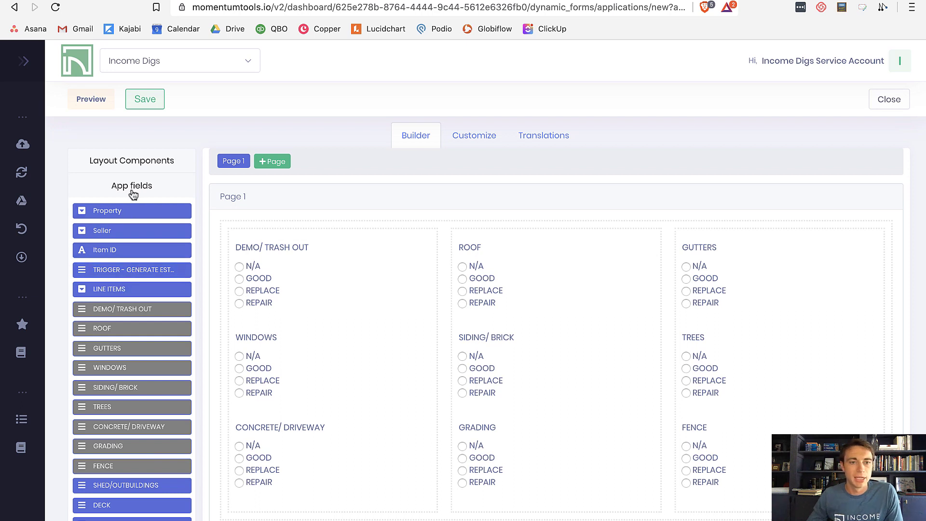
{"action": "left_click", "coordinate": [129, 160]}
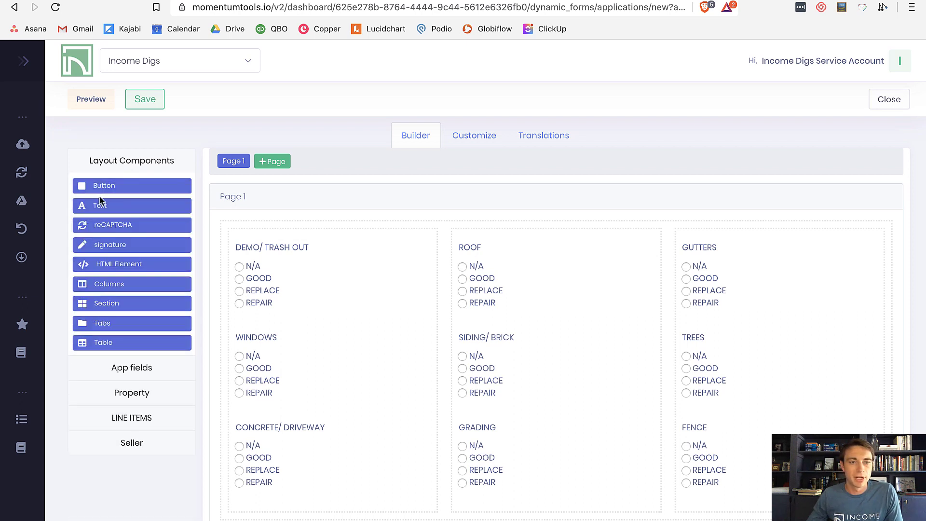
- Add a Heading 1 text block reading 'COMPLETE W/ AS MUCH DETAIL AS POSSIBLE' atop the page
{"action": "left_click_drag", "start_coordinate": [100, 205], "coordinate": [281, 232]}
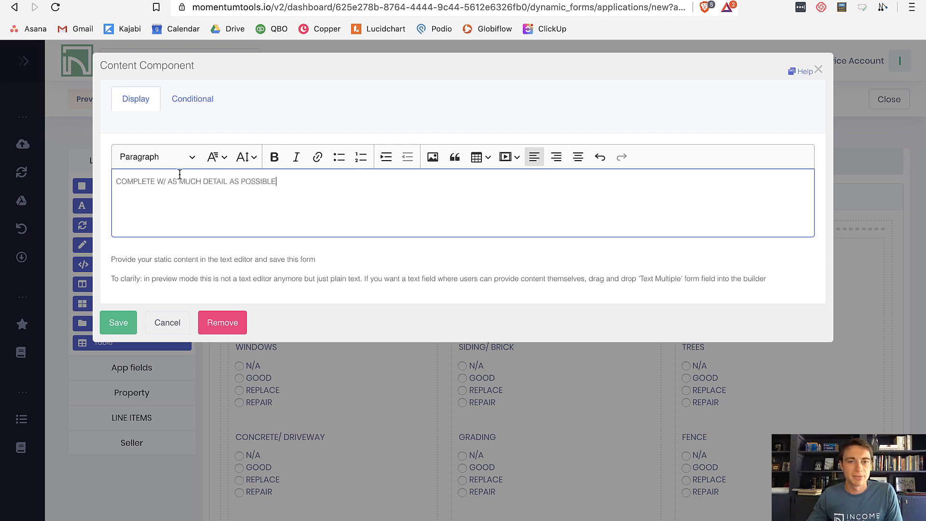
{"action": "triple_click", "coordinate": [118, 185]}
{"action": "left_click", "coordinate": [132, 161]}
{"action": "left_click", "coordinate": [133, 205]}
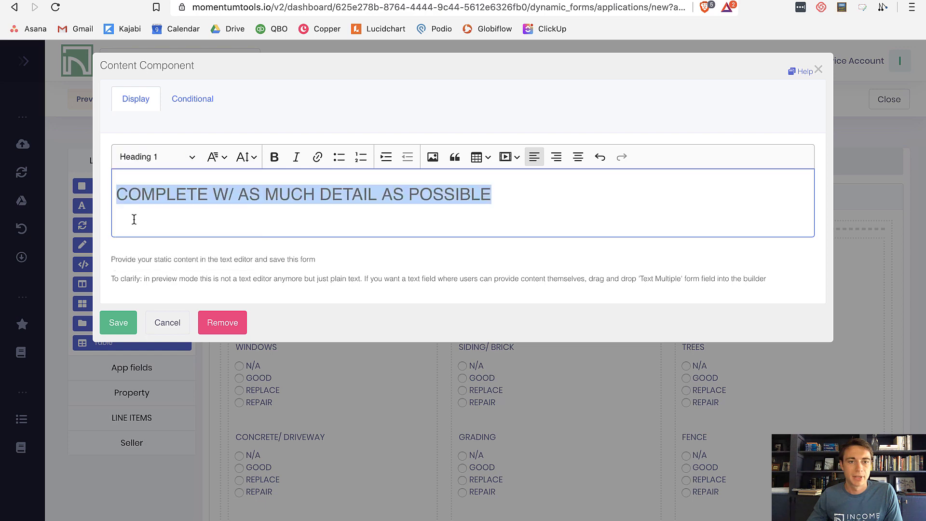
{"action": "left_click", "coordinate": [119, 323]}
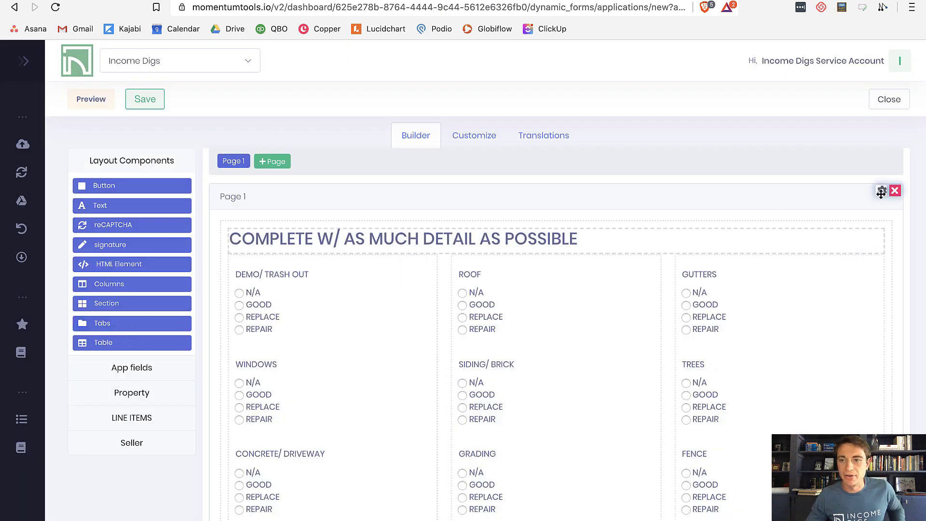
- Rename the page title to EXTERIOR
{"action": "left_click", "coordinate": [881, 191]}
{"action": "left_click", "coordinate": [196, 183]}
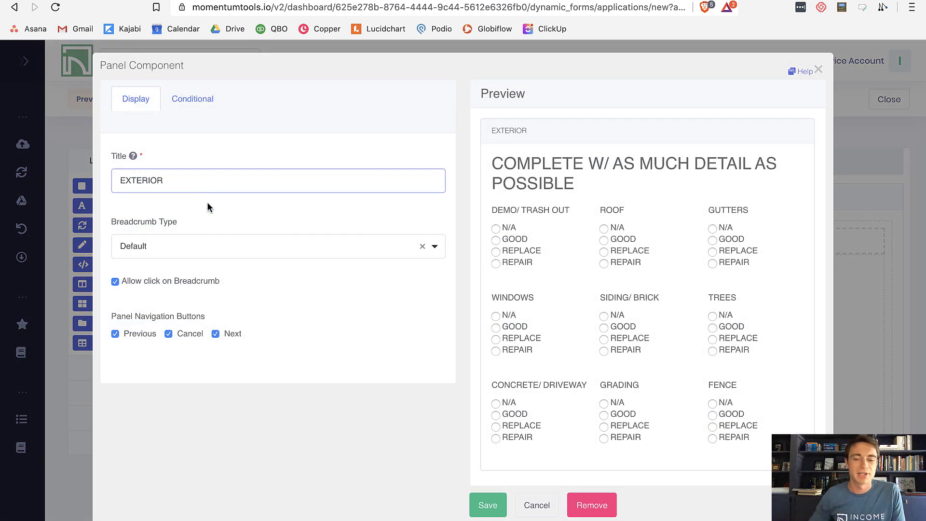
{"action": "left_click", "coordinate": [487, 504]}
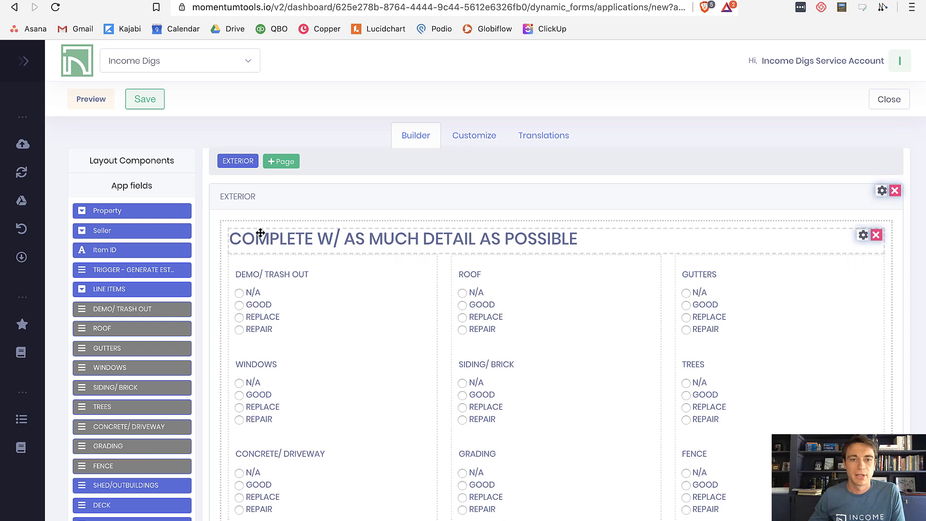
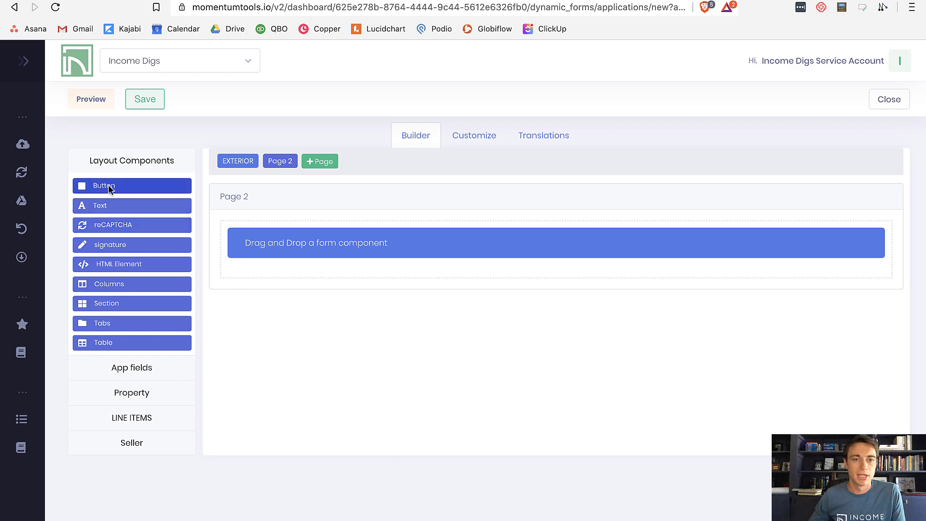
- Split Page 2 into two equal-width columns
{"action": "left_click_drag", "start_coordinate": [109, 283], "coordinate": [269, 250]}
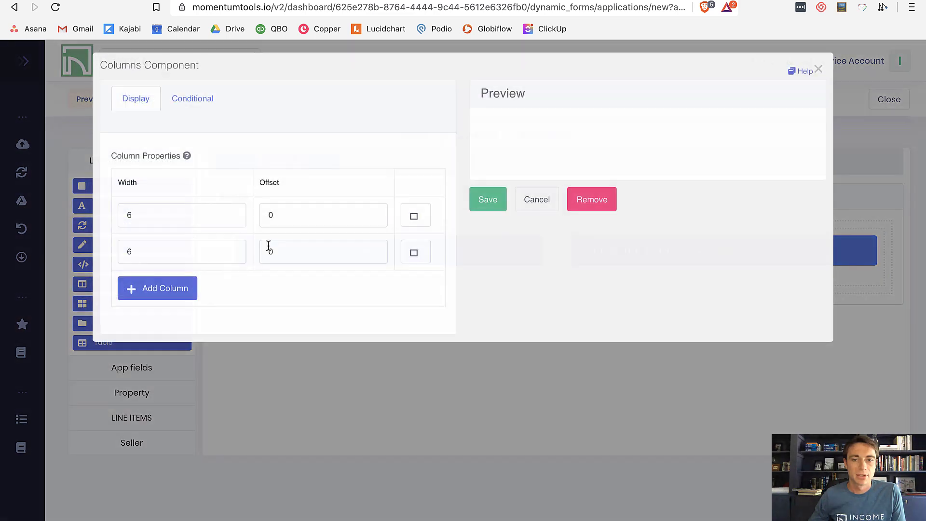
{"action": "left_click", "coordinate": [487, 198]}
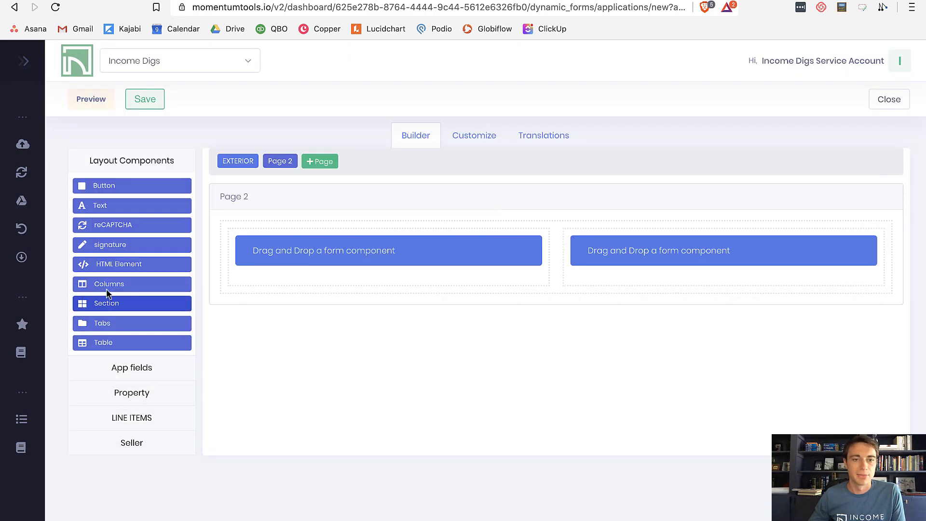
{"action": "left_click", "coordinate": [132, 163]}
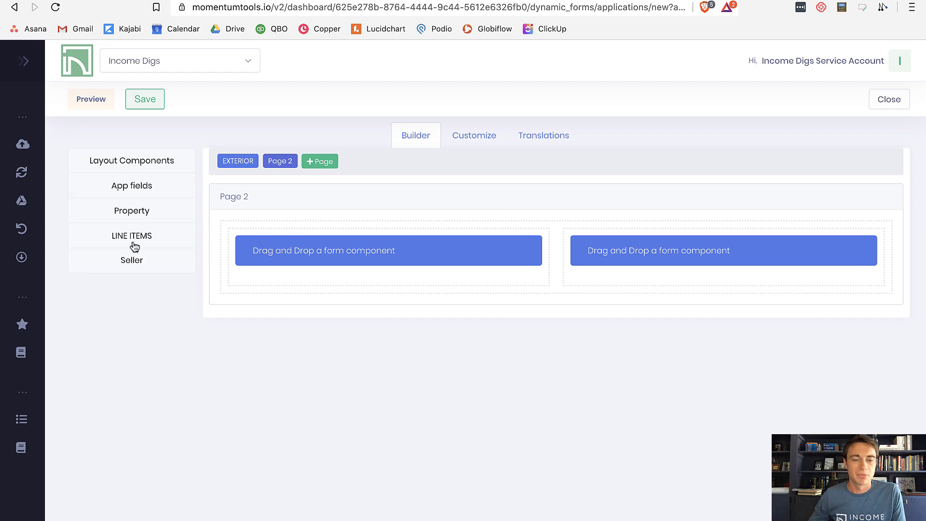
- Place the CARPET rating field in the left column and save it
{"action": "left_click", "coordinate": [140, 192]}
{"action": "scroll", "coordinate": [120, 294], "scroll_direction": "down", "scroll_amount": 5}
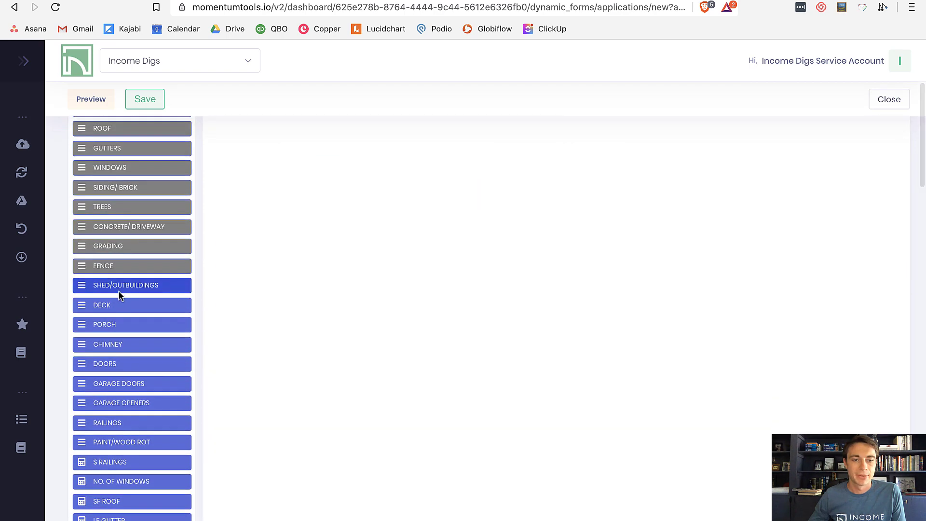
{"action": "scroll", "coordinate": [139, 506], "scroll_direction": "up", "scroll_amount": 1}
{"action": "scroll", "coordinate": [137, 482], "scroll_direction": "up", "scroll_amount": 3}
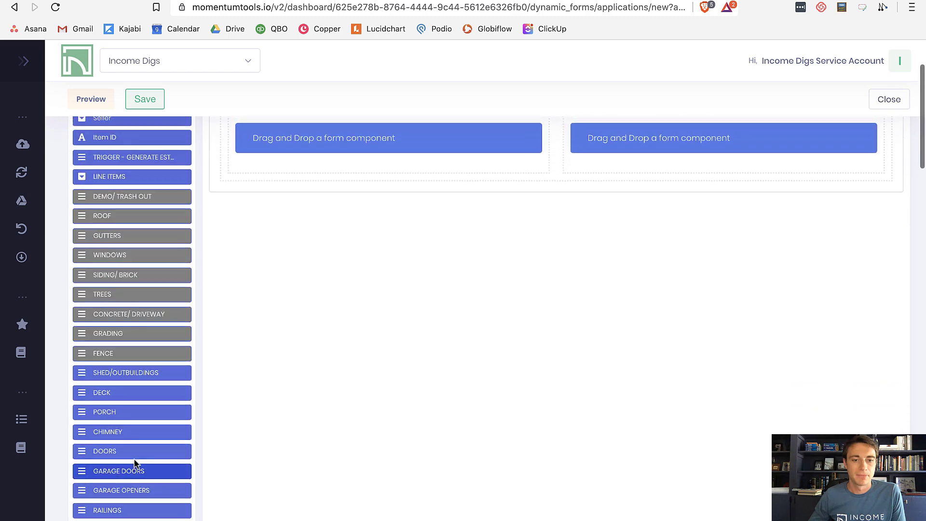
{"action": "scroll", "coordinate": [135, 463], "scroll_direction": "down", "scroll_amount": 9}
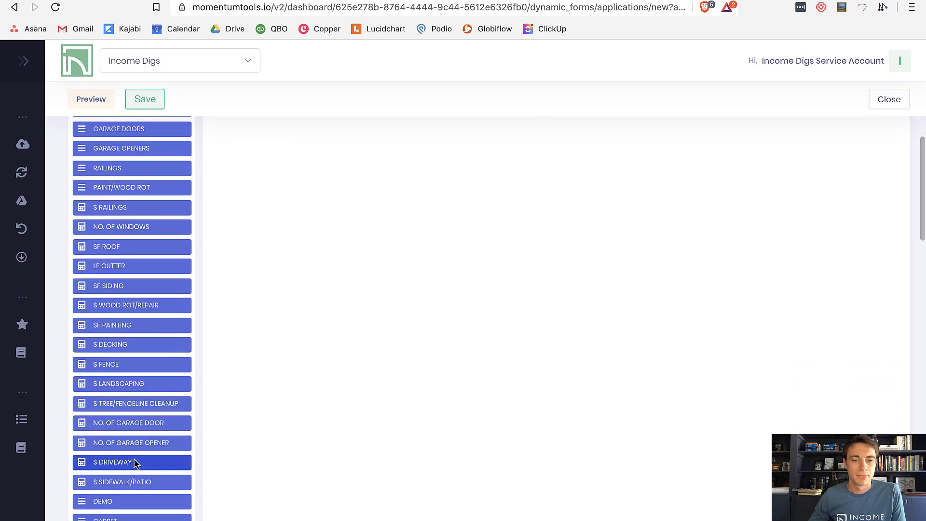
{"action": "scroll", "coordinate": [135, 463], "scroll_direction": "down", "scroll_amount": 2}
{"action": "left_click_drag", "start_coordinate": [131, 444], "coordinate": [355, 257]}
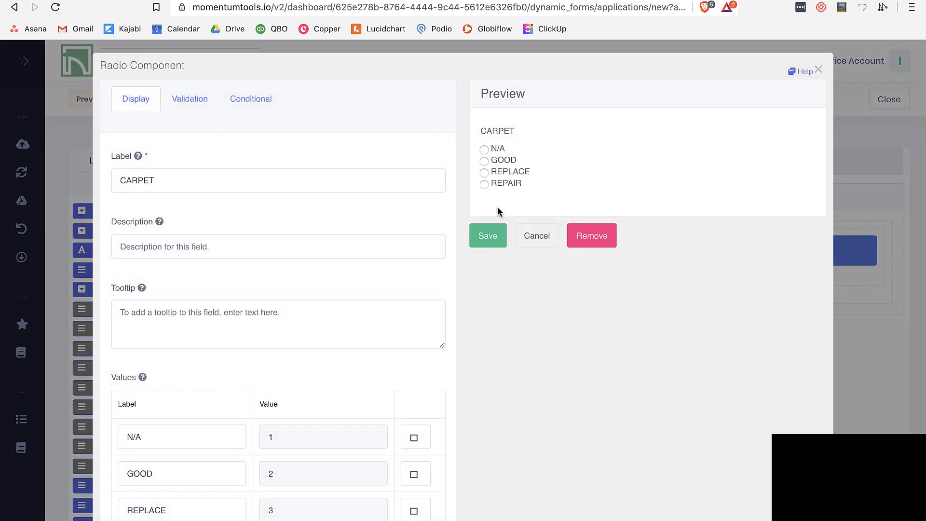
{"action": "left_click", "coordinate": [497, 207]}
- Place the HARDWOOD rating field in the right column and save it
{"action": "scroll", "coordinate": [302, 379], "scroll_direction": "down", "scroll_amount": 10}
{"action": "key", "text": "super+plus"}
{"action": "key", "text": "super+plus"}
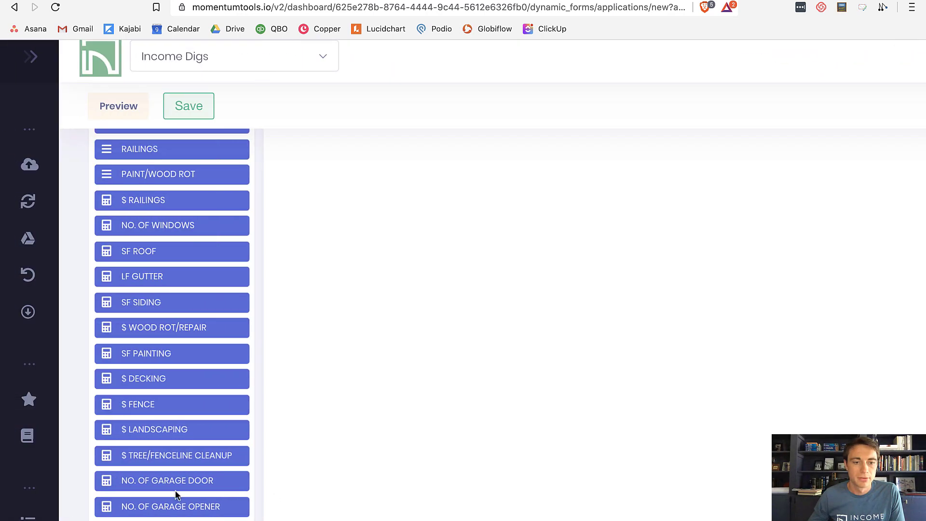
{"action": "scroll", "coordinate": [175, 491], "scroll_direction": "down", "scroll_amount": 5}
{"action": "left_click_drag", "start_coordinate": [159, 407], "coordinate": [819, 265]}
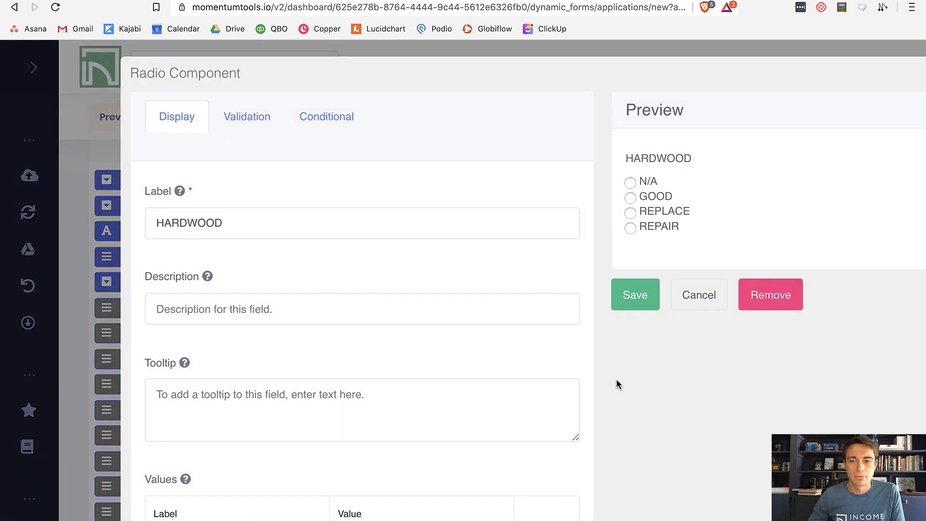
{"action": "left_click", "coordinate": [634, 294]}
{"action": "key", "text": "super+0"}
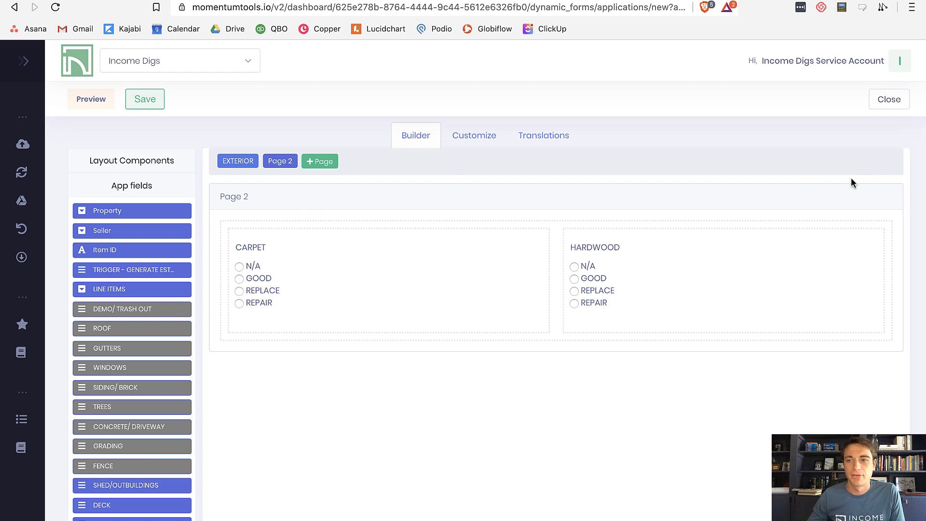
- Retitle Page 2 as INTERIOR in its page settings and save
{"action": "left_click", "coordinate": [881, 191]}
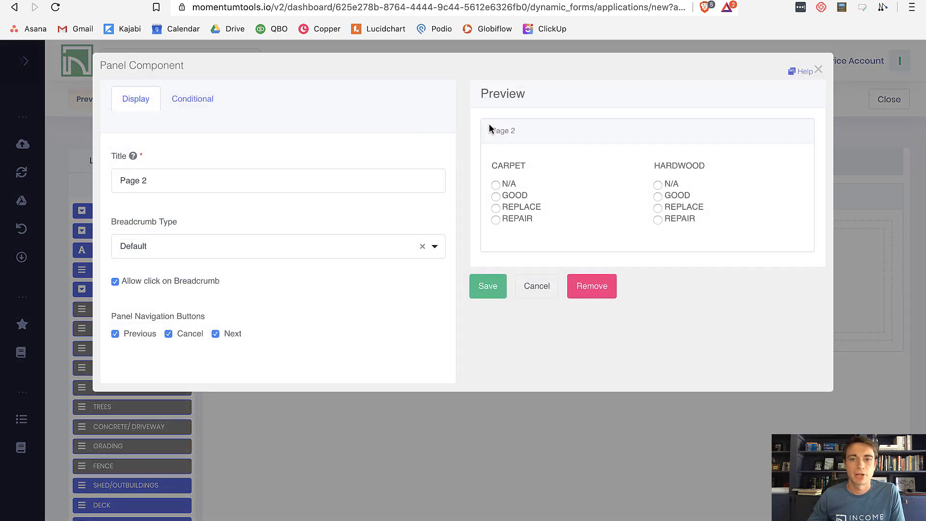
{"action": "left_click", "coordinate": [155, 181]}
{"action": "triple_click", "coordinate": [155, 181]}
{"action": "type", "text": "in"}
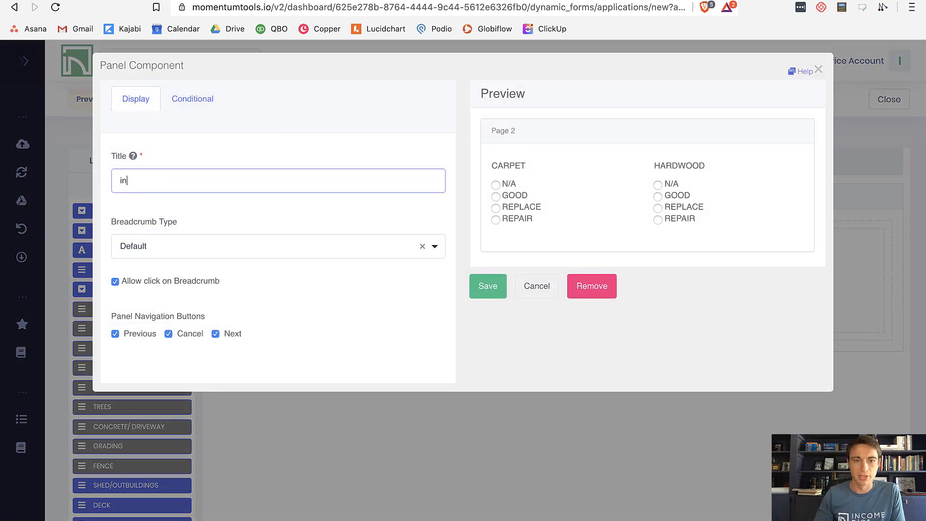
{"action": "type", "text": "teri"}
{"action": "key", "text": "super+a"}
{"action": "type", "text": "INTERIOR"}
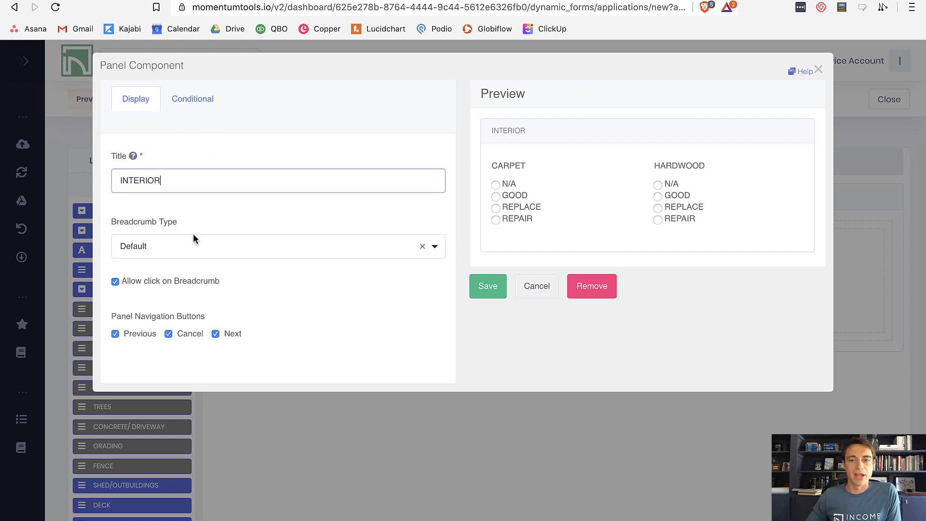
{"action": "left_click", "coordinate": [189, 107]}
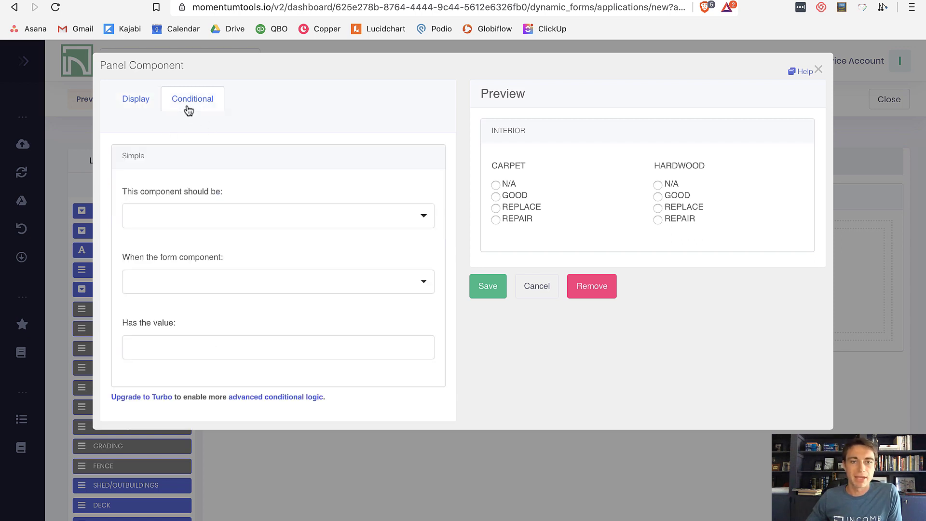
{"action": "left_click", "coordinate": [229, 218]}
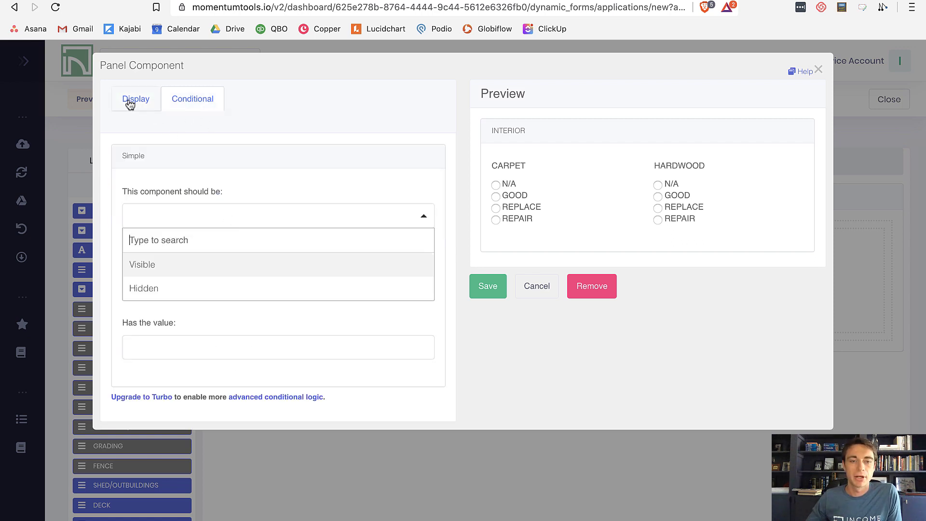
{"action": "left_click", "coordinate": [135, 99]}
{"action": "left_click", "coordinate": [483, 284]}
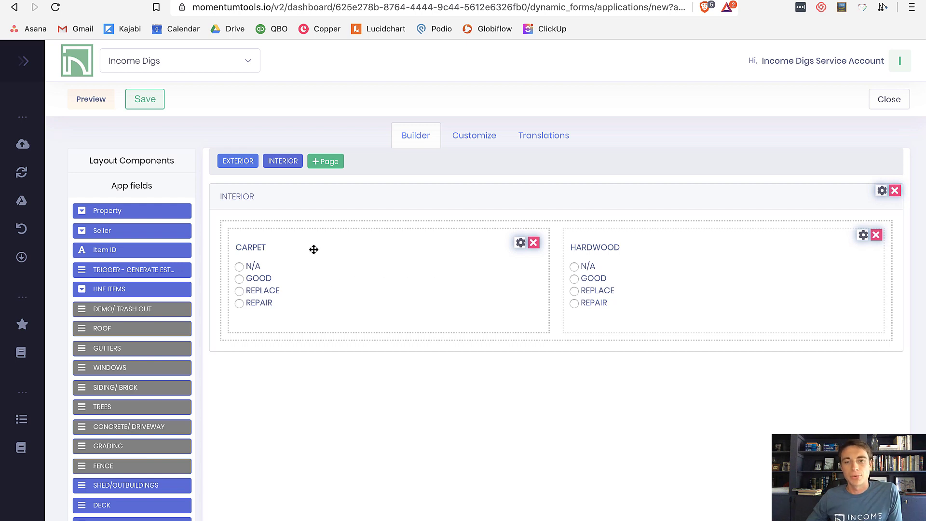
- Save the form and open its public share link from the share dialog
{"action": "left_click", "coordinate": [147, 101]}
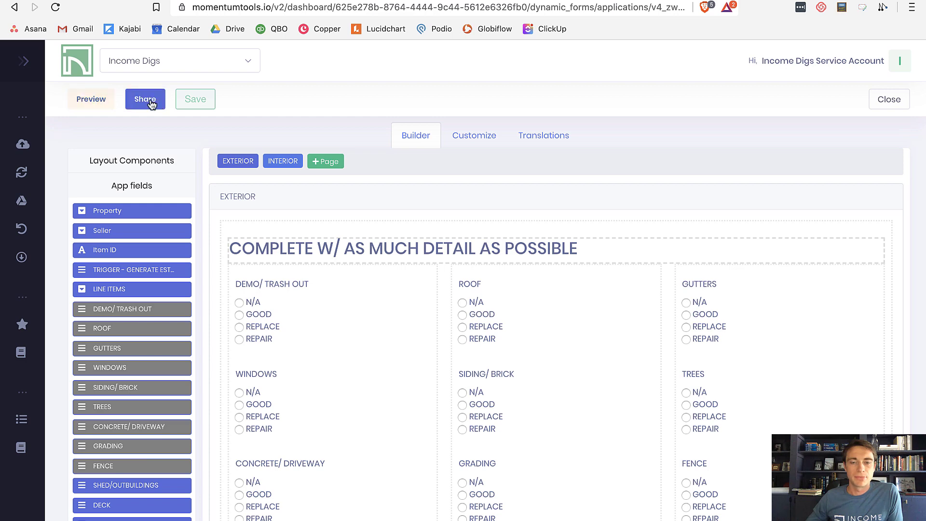
{"action": "left_click", "coordinate": [150, 104]}
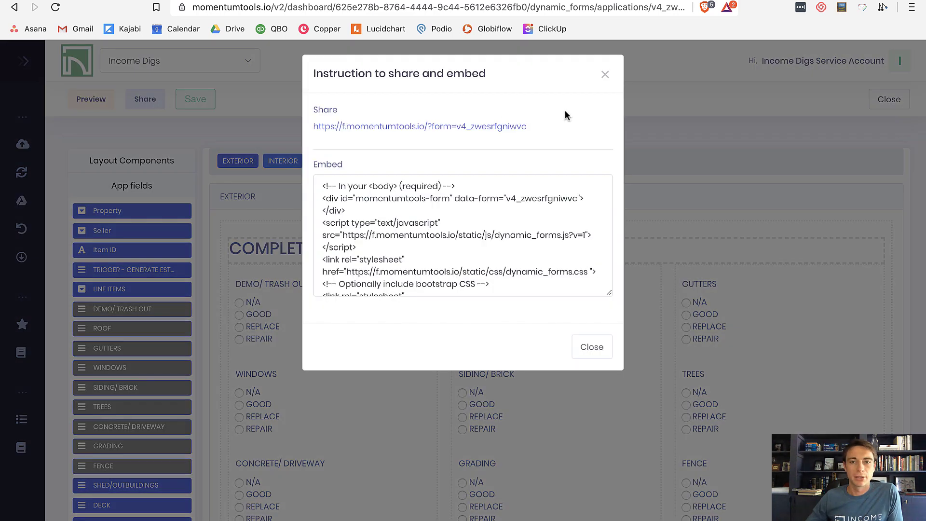
{"action": "left_click", "coordinate": [496, 128]}
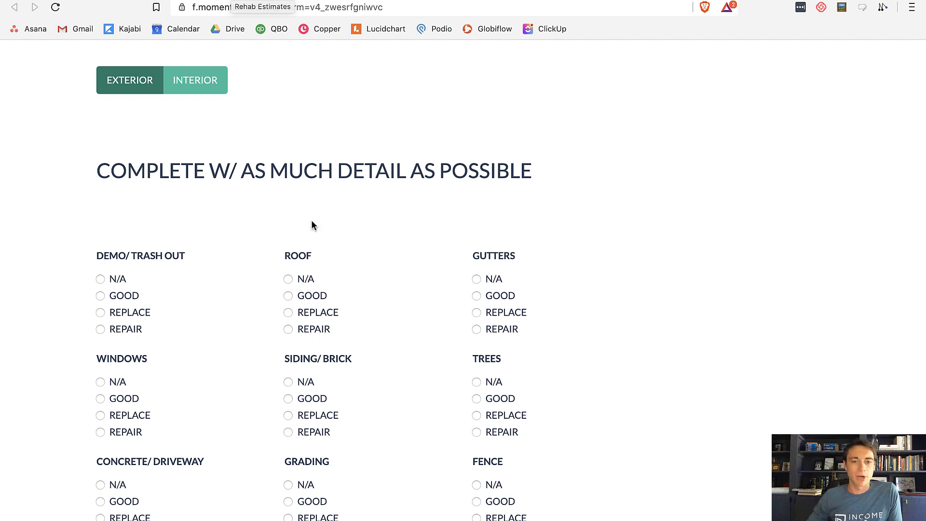
- Test the live form's Next, Cancel and Previous buttons between EXTERIOR and INTERIOR, then close it
{"action": "scroll", "coordinate": [311, 230], "scroll_direction": "down", "scroll_amount": 2}
{"action": "left_click", "coordinate": [176, 515]}
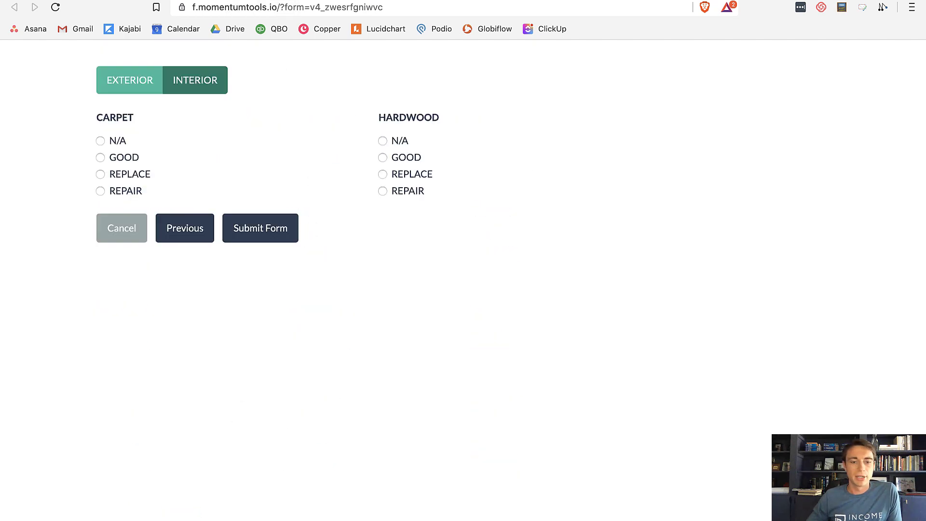
{"action": "left_click", "coordinate": [132, 235]}
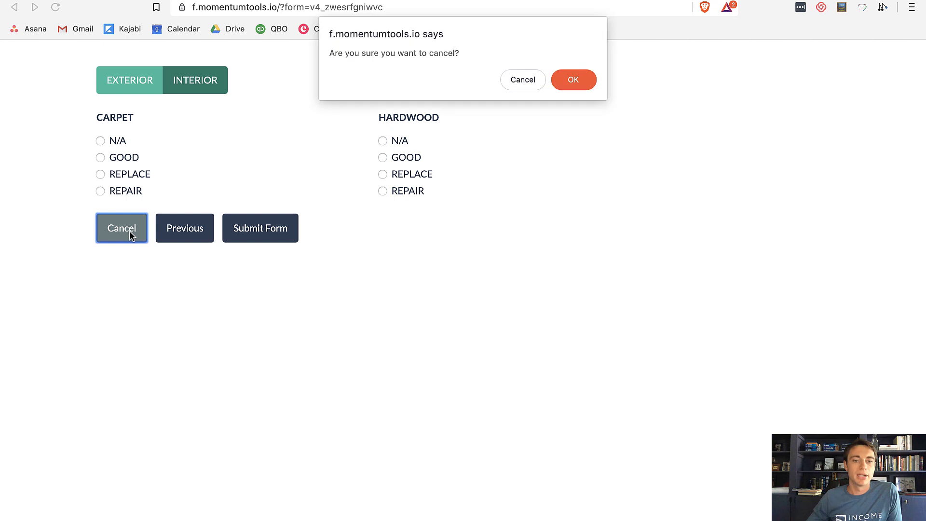
{"action": "left_click", "coordinate": [535, 80]}
{"action": "left_click", "coordinate": [166, 236]}
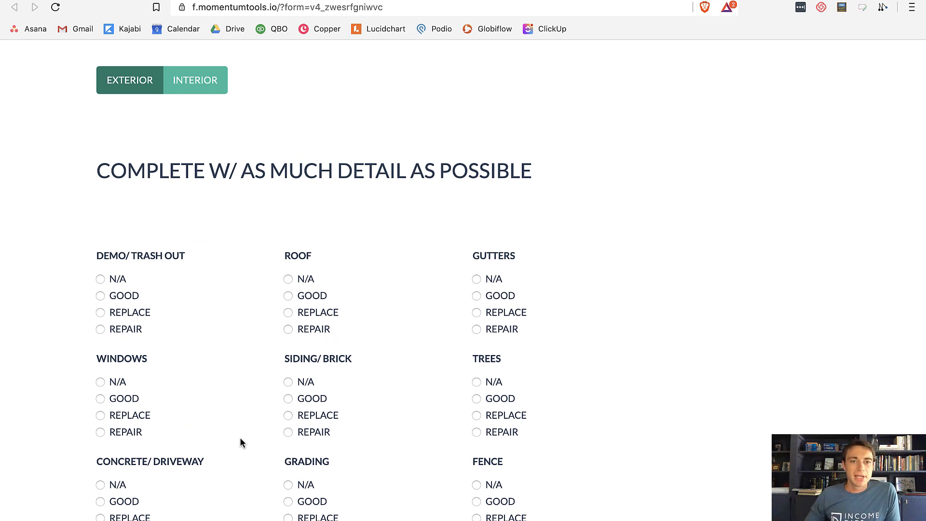
{"action": "scroll", "coordinate": [202, 461], "scroll_direction": "down", "scroll_amount": 2}
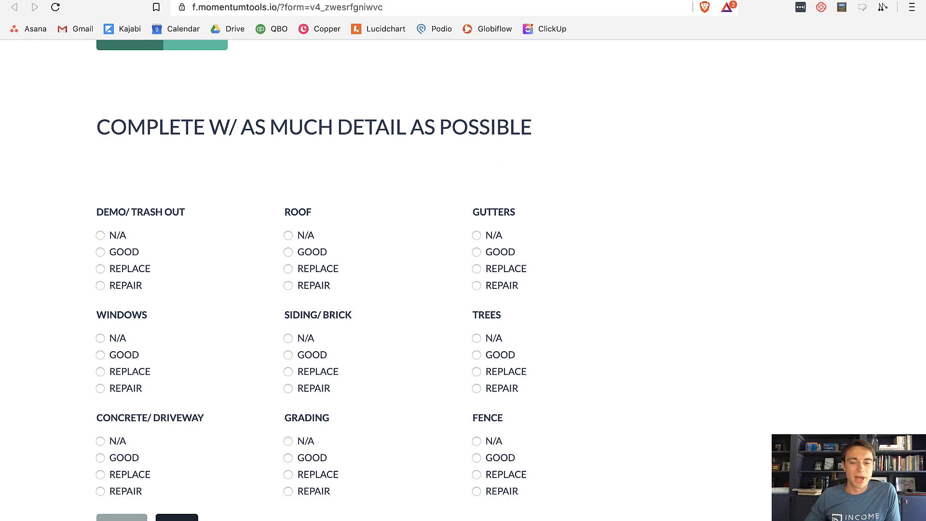
{"action": "left_click", "coordinate": [176, 517]}
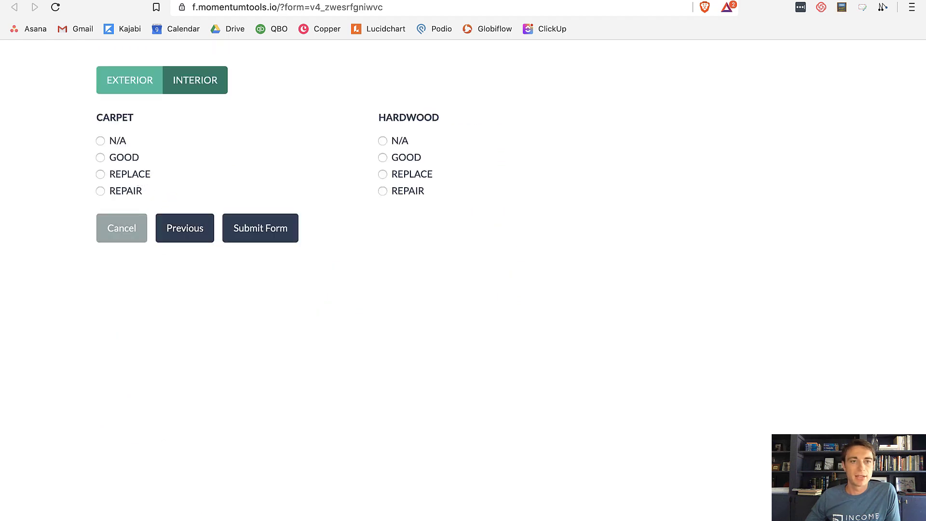
{"action": "key", "text": "super+w"}
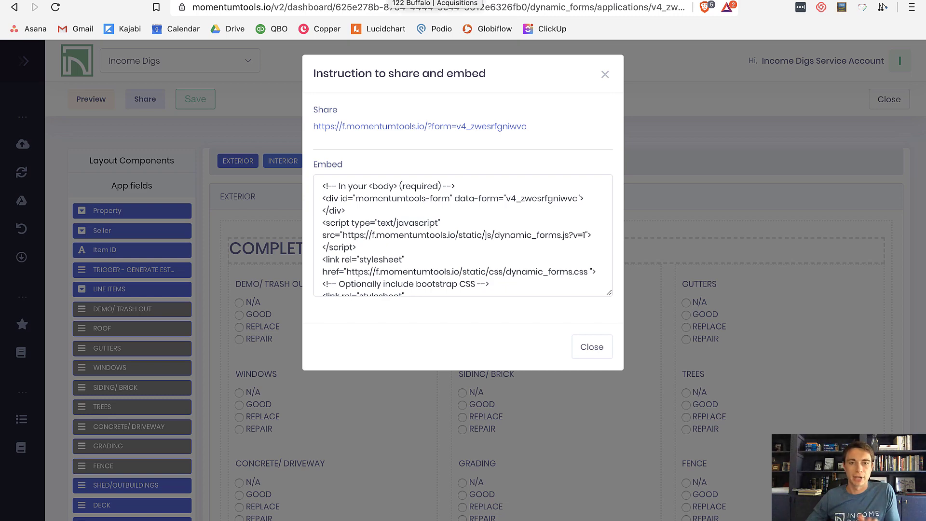
- Switch to the Podio tab showing the Rehab Estimates item
{"action": "left_click", "coordinate": [425, 2]}
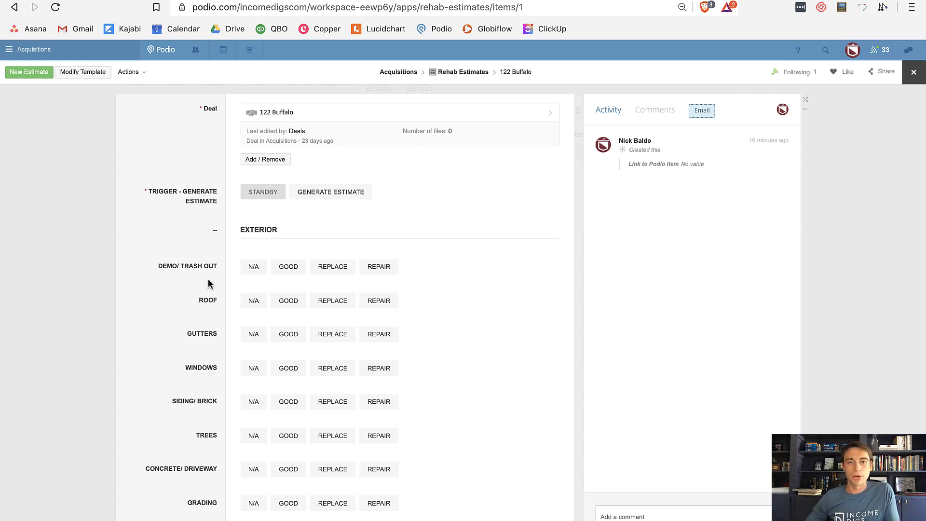
- Add a Text field labelled ITEM ID to the Rehab Estimates template and save it
{"action": "left_click", "coordinate": [93, 78]}
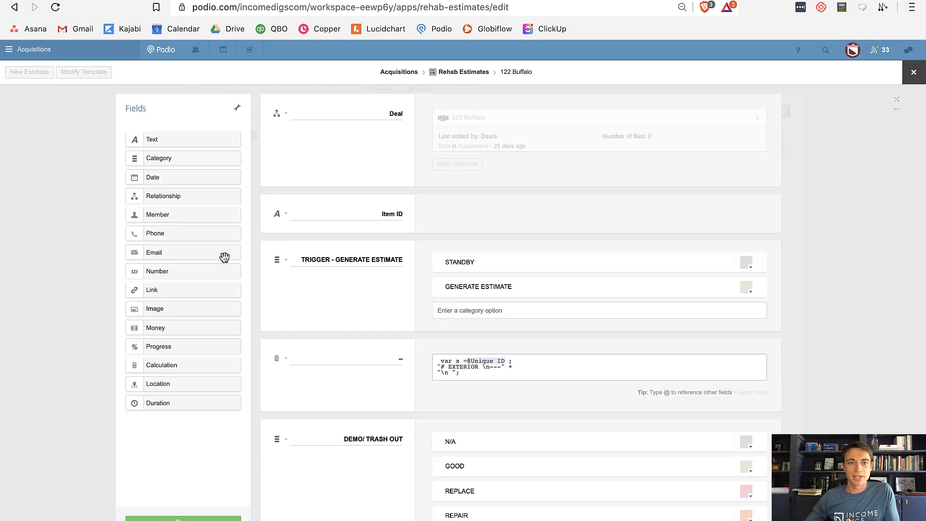
{"action": "left_click_drag", "start_coordinate": [205, 144], "coordinate": [341, 345]}
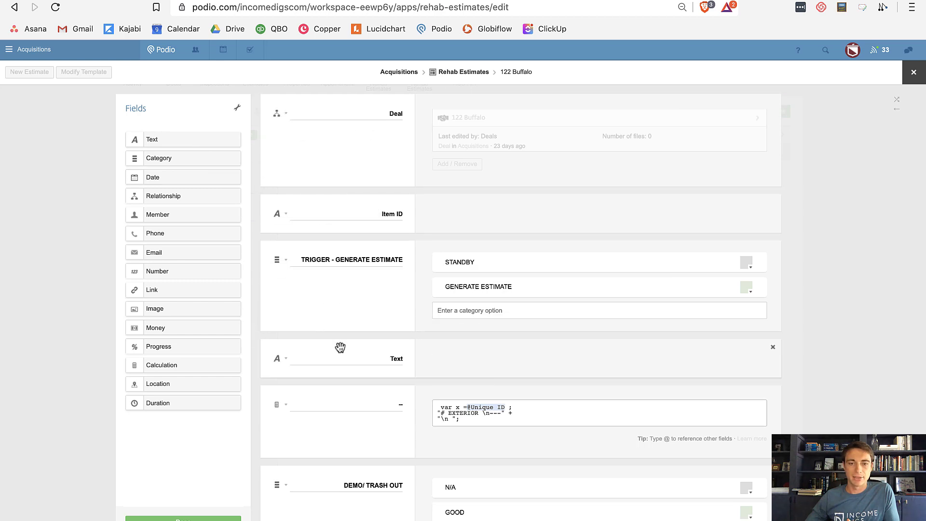
{"action": "left_click", "coordinate": [277, 364]}
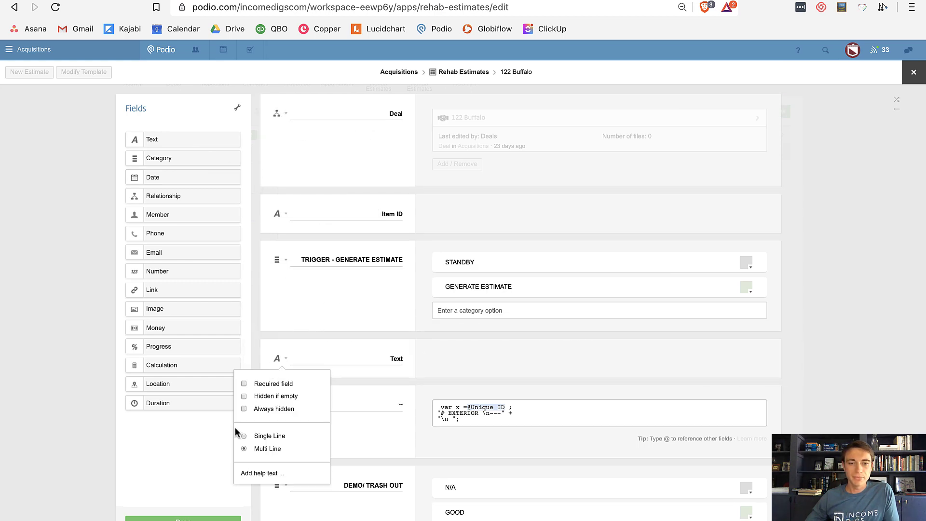
{"action": "left_click", "coordinate": [378, 358]}
{"action": "type", "text": "ITEM"}
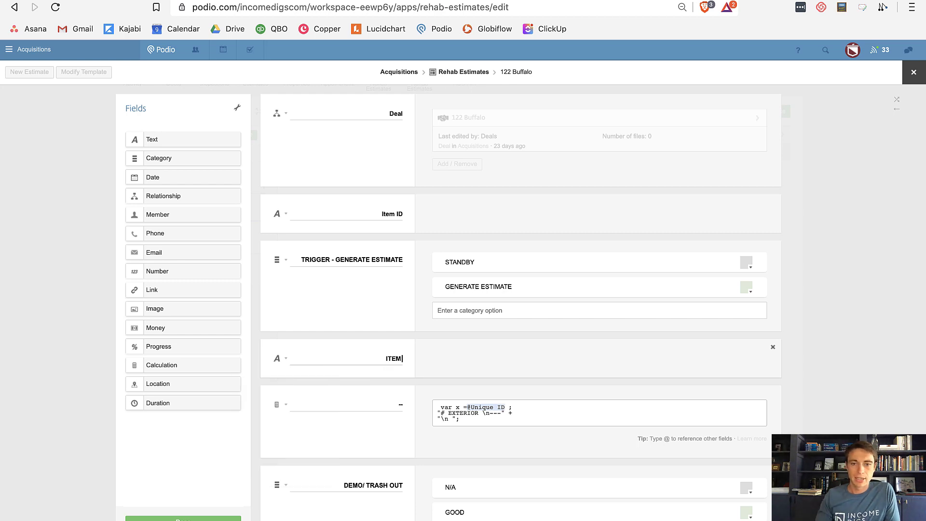
{"action": "type", "text": " ID"}
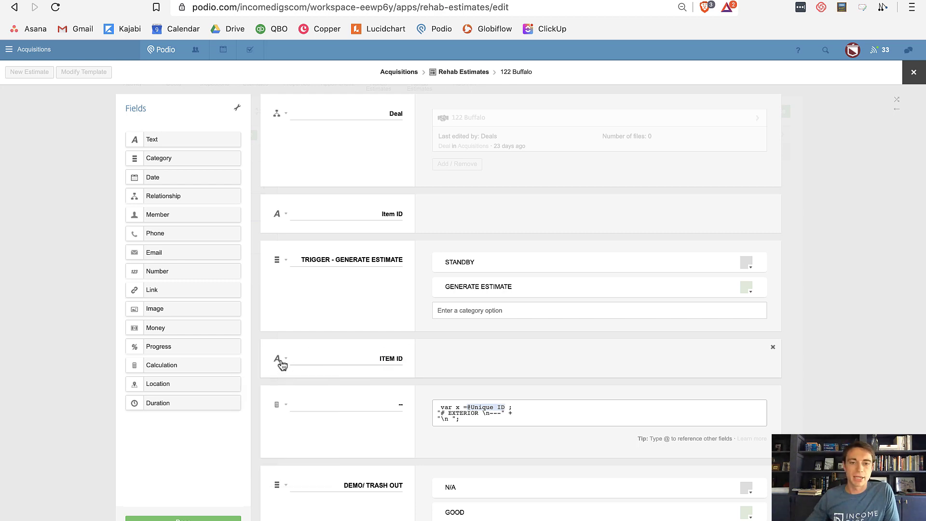
{"action": "left_click", "coordinate": [278, 362]}
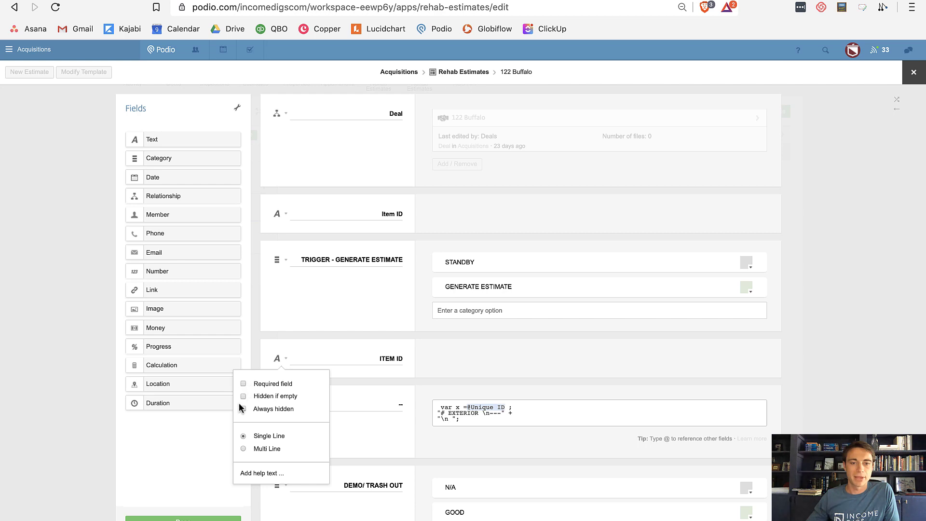
{"action": "left_click", "coordinate": [197, 519]}
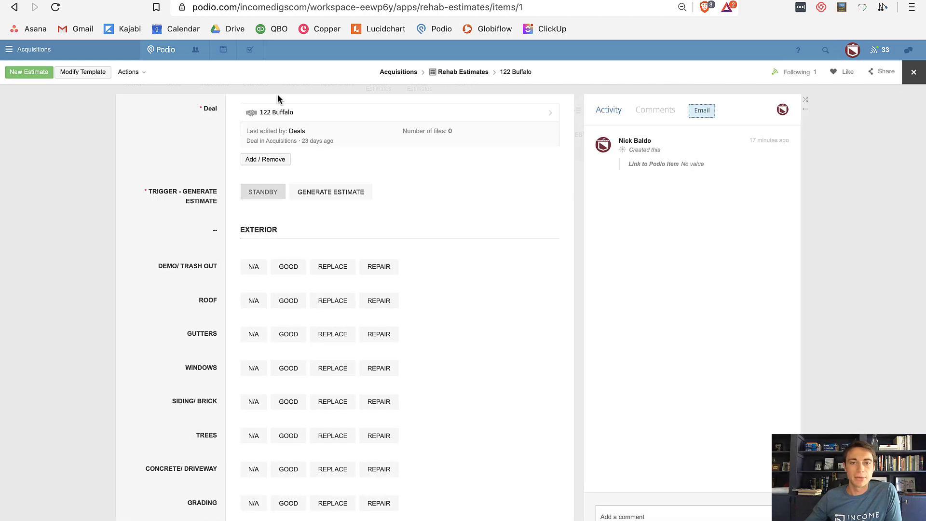
{"action": "key", "text": "ctrl+Tab"}
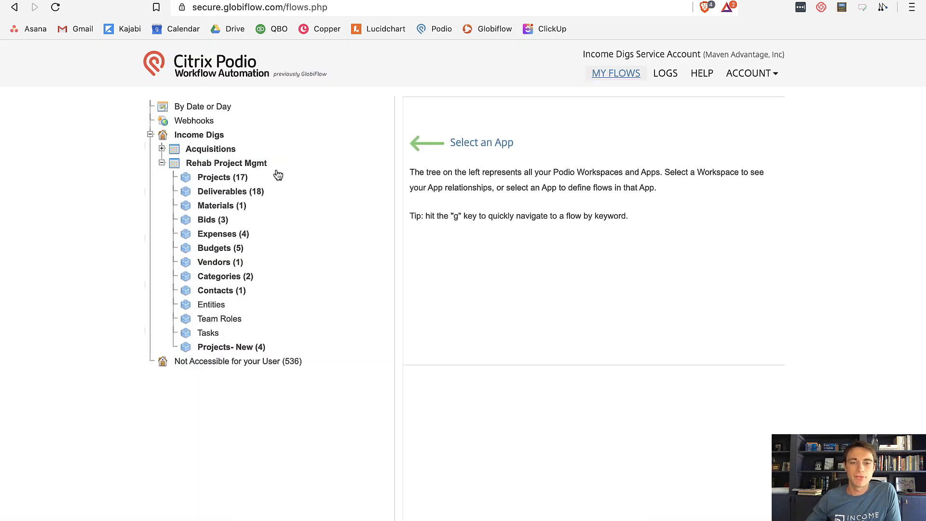
- Refresh the Acquisitions workspace apps and open the Rehab Estimates flows
{"action": "left_click", "coordinate": [237, 166]}
{"action": "left_click", "coordinate": [162, 163]}
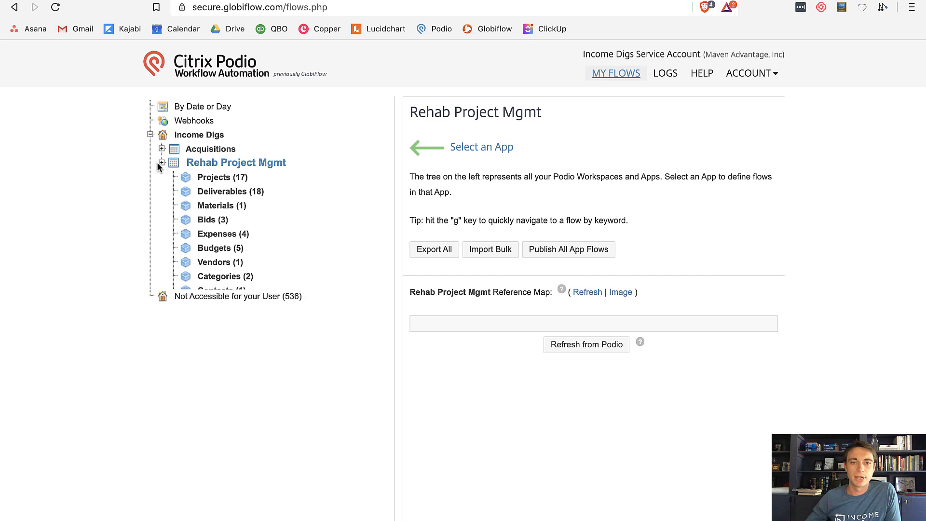
{"action": "left_click", "coordinate": [161, 148]}
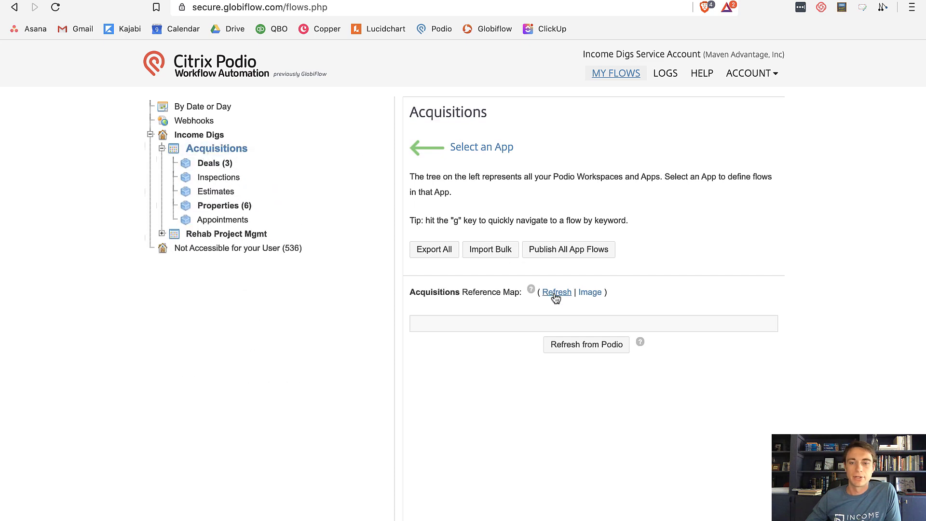
{"action": "left_click", "coordinate": [554, 292]}
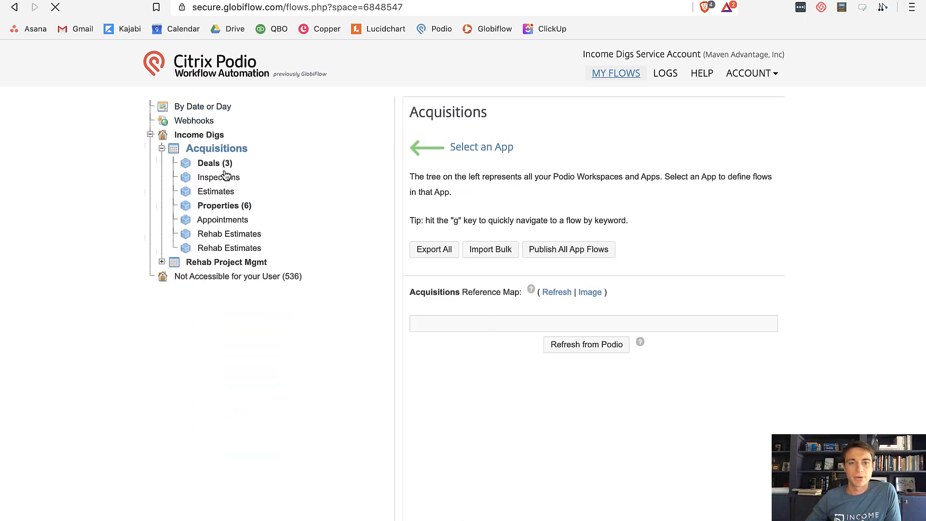
{"action": "left_click", "coordinate": [227, 237]}
- Create a new manual flow named 01A. POPULATE
{"action": "left_click", "coordinate": [581, 114]}
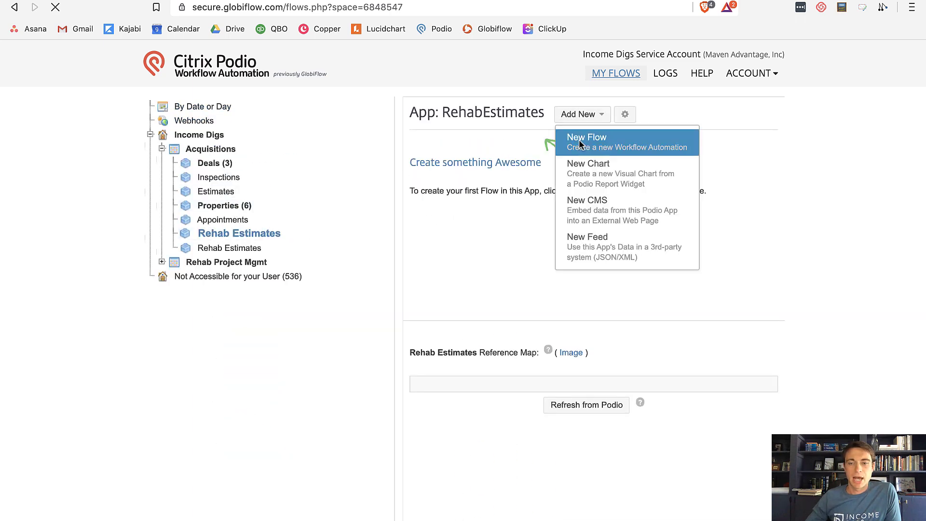
{"action": "left_click", "coordinate": [579, 140]}
{"action": "left_click", "coordinate": [357, 374]}
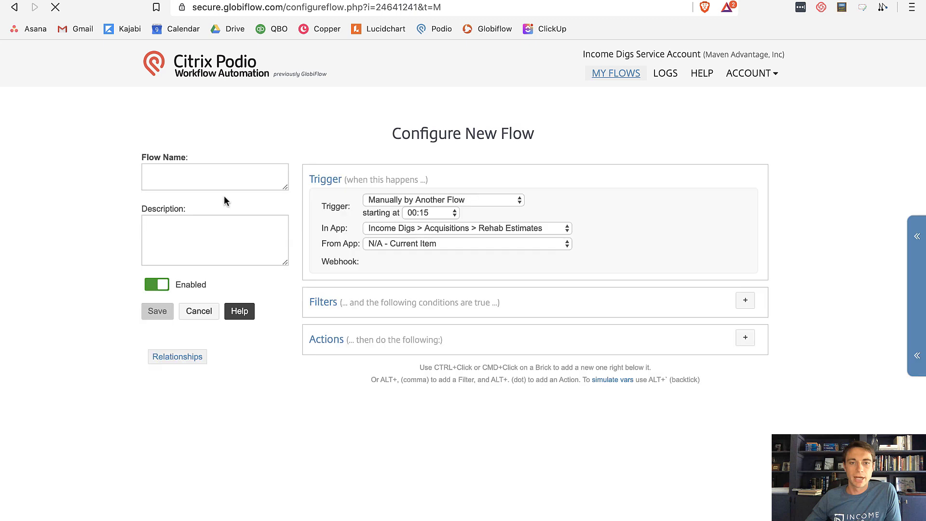
{"action": "left_click", "coordinate": [230, 179]}
{"action": "type", "text": "01A. POPU"}
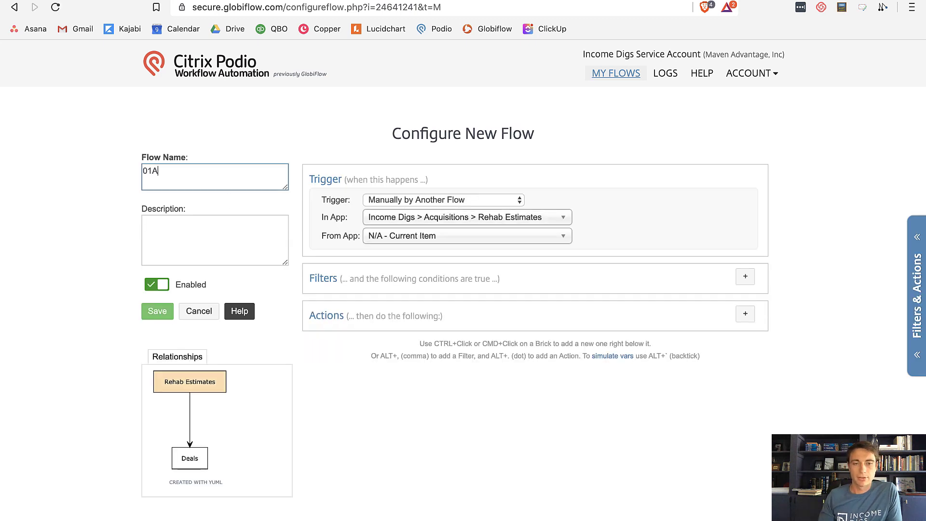
{"action": "type", "text": "LATE ITEM ID"}
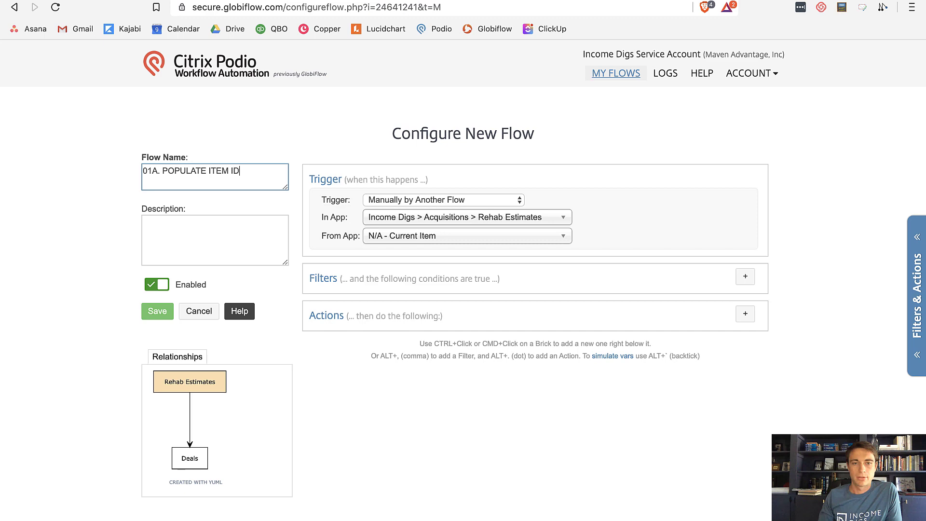
- Add a silent Update Item action with Hook Event that sets the ITEM ID field
{"action": "left_click", "coordinate": [745, 313]}
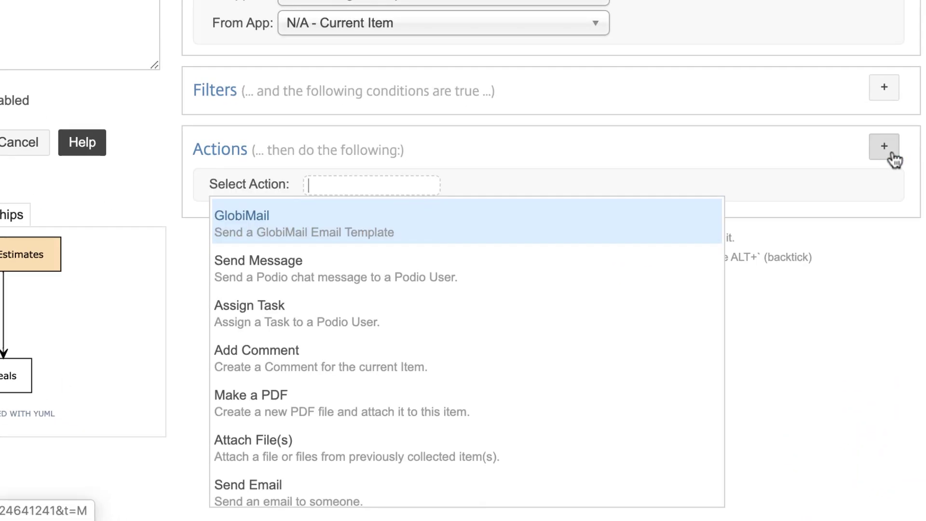
{"action": "type", "text": "UPDATE"}
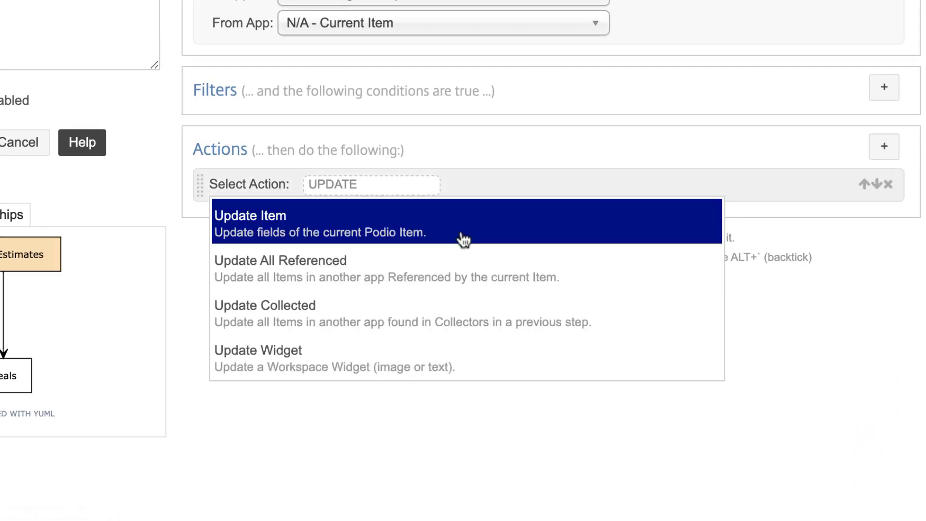
{"action": "left_click", "coordinate": [463, 236]}
{"action": "left_click", "coordinate": [392, 233]}
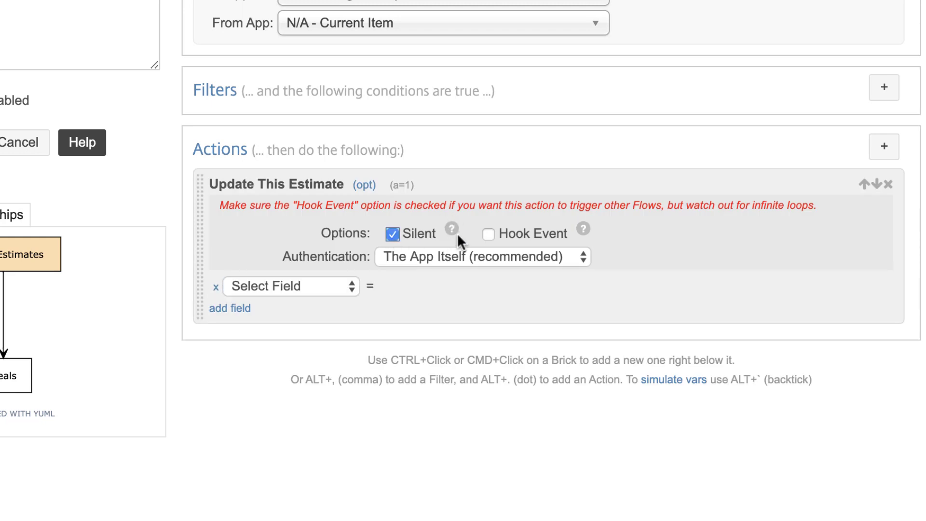
{"action": "left_click", "coordinate": [488, 232]}
{"action": "left_click", "coordinate": [306, 286]}
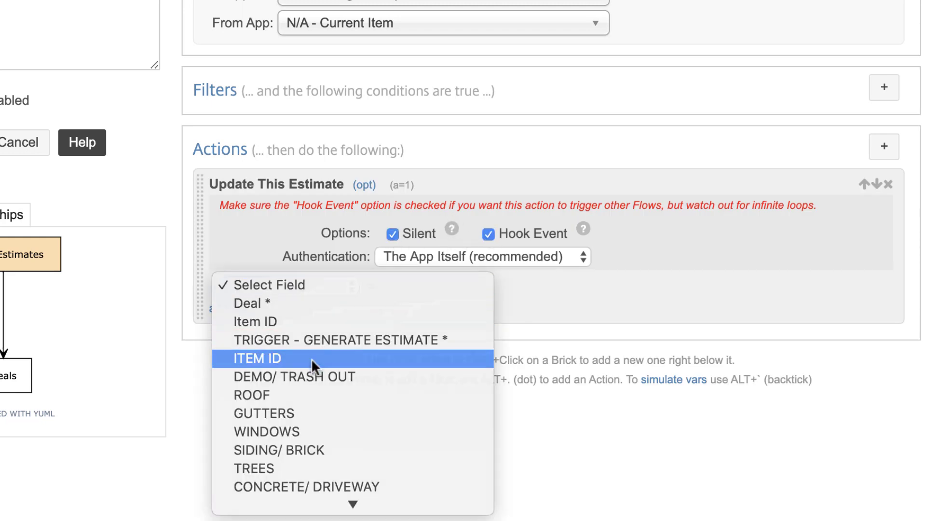
{"action": "left_click", "coordinate": [341, 359]}
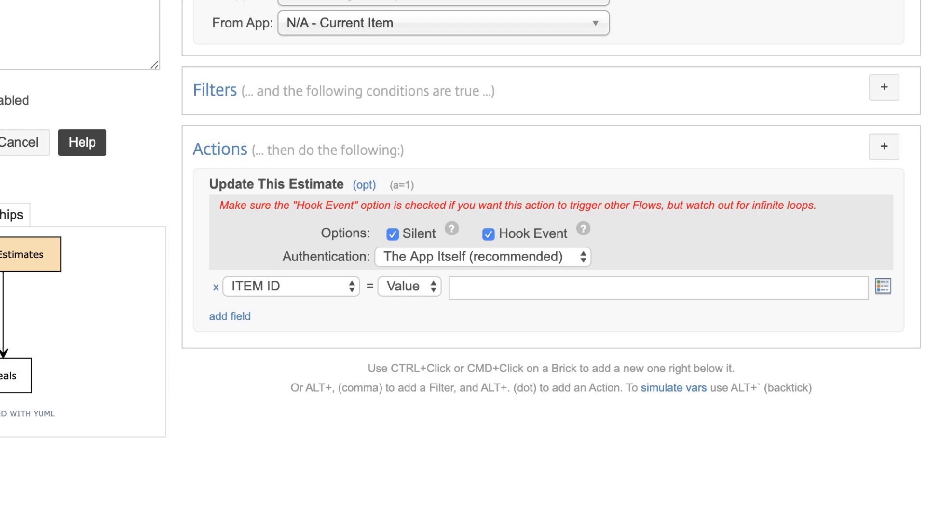
- Fill ITEM ID with the estimate's Podio Item ID token and save the flow
{"action": "left_click", "coordinate": [885, 288]}
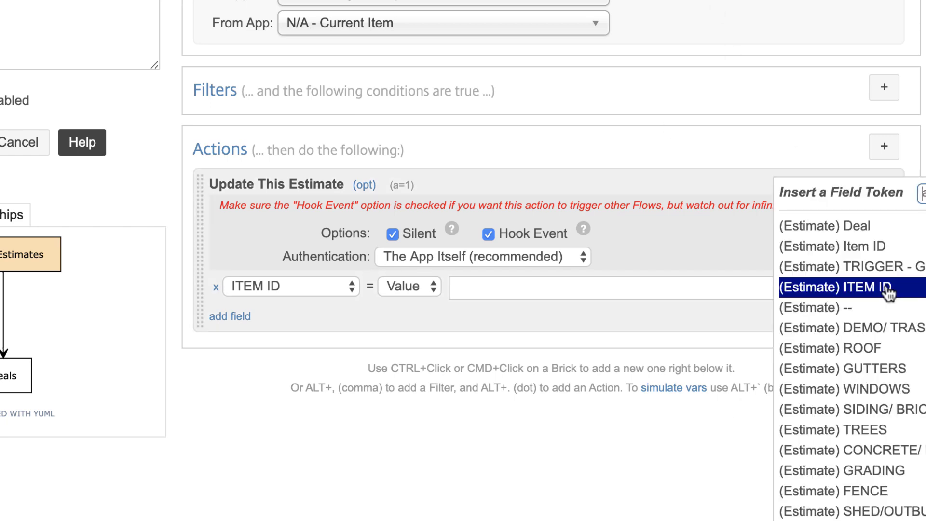
{"action": "type", "text": "Date"}
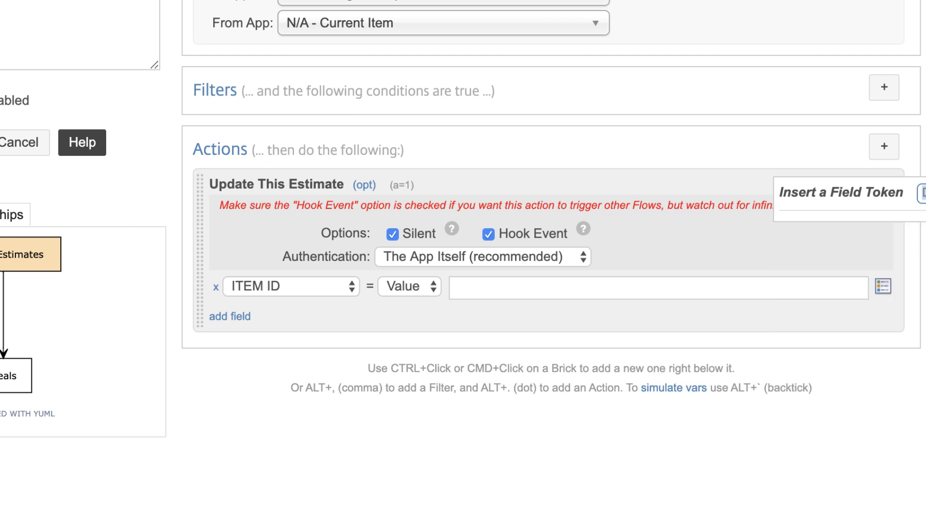
{"action": "key", "text": "BackSpace"}
{"action": "key", "text": "BackSpace"}
{"action": "key", "text": "BackSpace"}
{"action": "key", "text": "BackSpace"}
{"action": "type", "text": "Podio"}
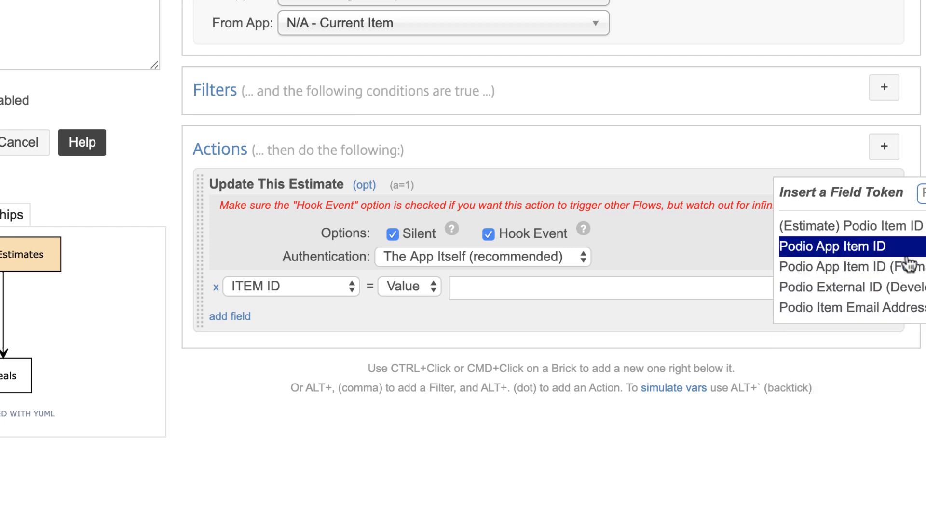
{"action": "left_click", "coordinate": [908, 226]}
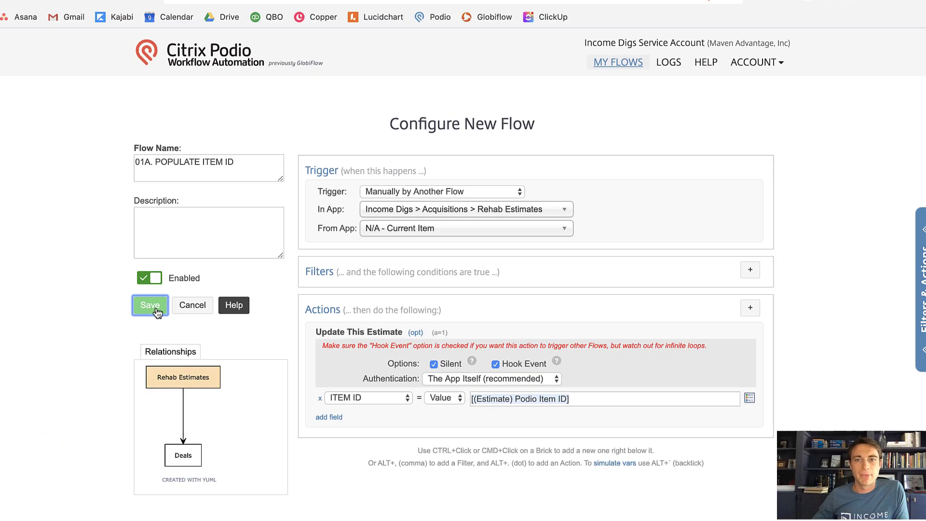
{"action": "left_click", "coordinate": [16, 190]}
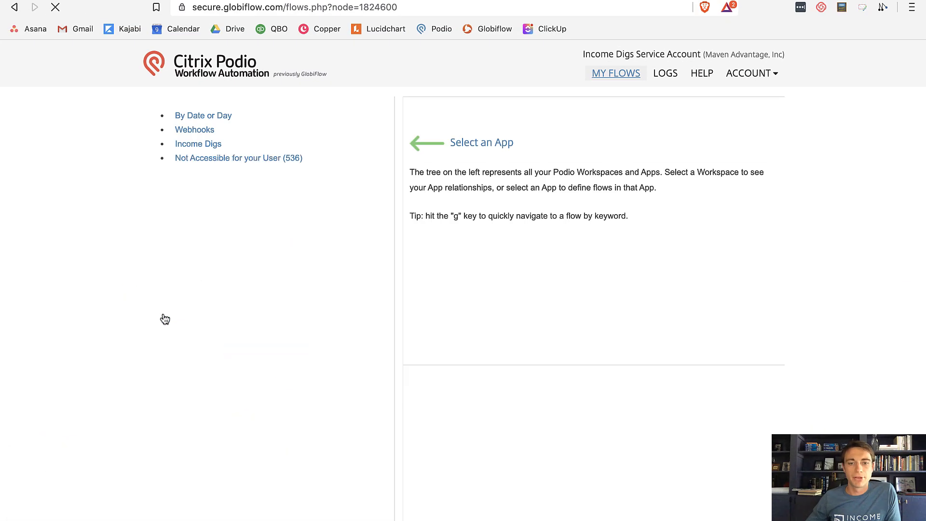
- Run the POPULATE ITEM ID flow on all existing items and close the run log
{"action": "left_click", "coordinate": [654, 380]}
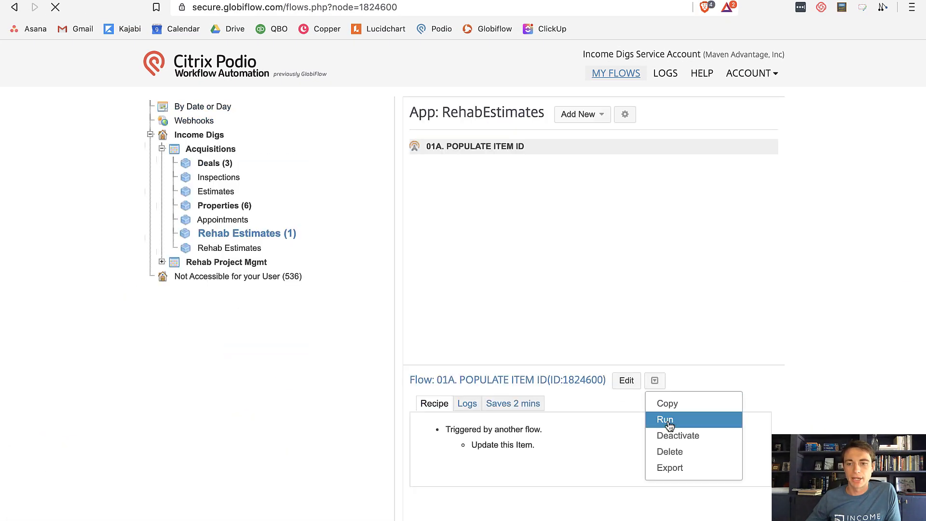
{"action": "left_click", "coordinate": [670, 421]}
{"action": "type", "text": "0"}
{"action": "left_click", "coordinate": [620, 237]}
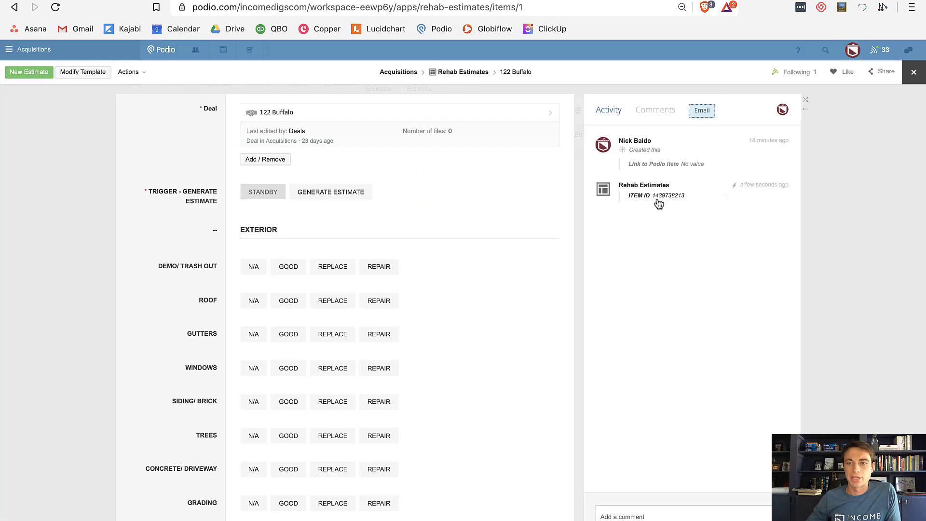
{"action": "left_click", "coordinate": [526, 0]}
{"action": "left_click", "coordinate": [654, 166]}
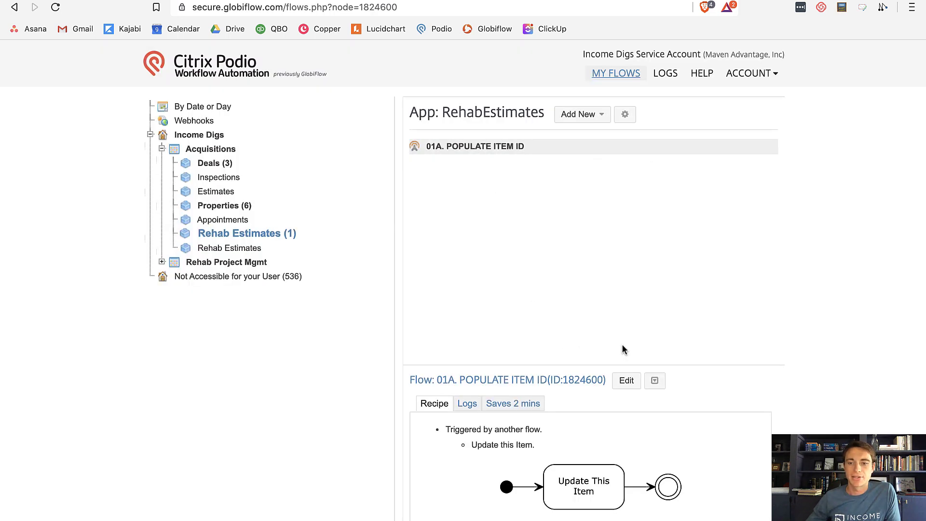
- Change the flow's trigger to 'When a new Item is Created' and save
{"action": "left_click", "coordinate": [656, 381]}
{"action": "left_click", "coordinate": [633, 385]}
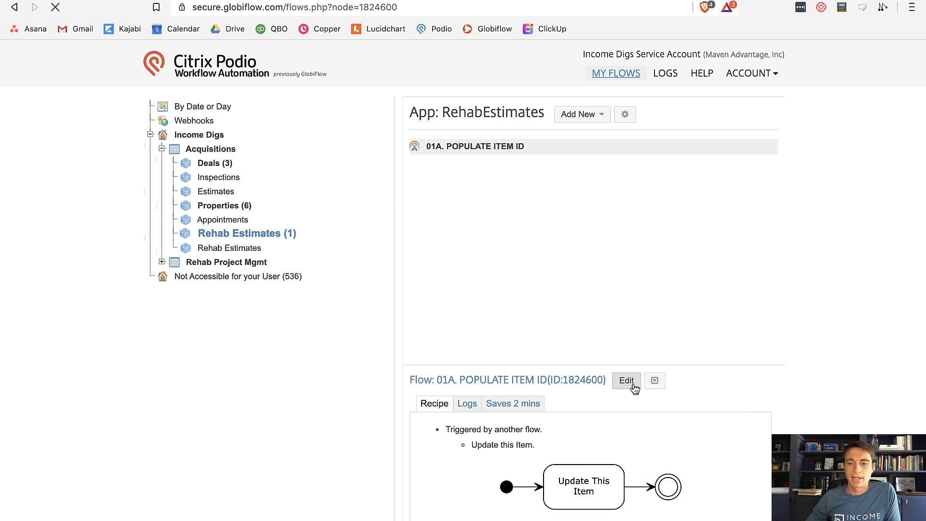
{"action": "left_click", "coordinate": [432, 198]}
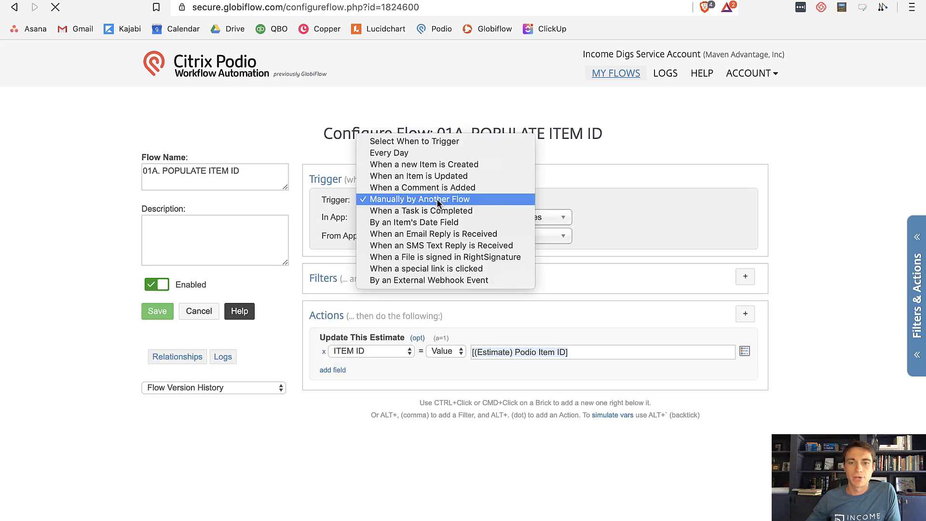
{"action": "left_click", "coordinate": [440, 166]}
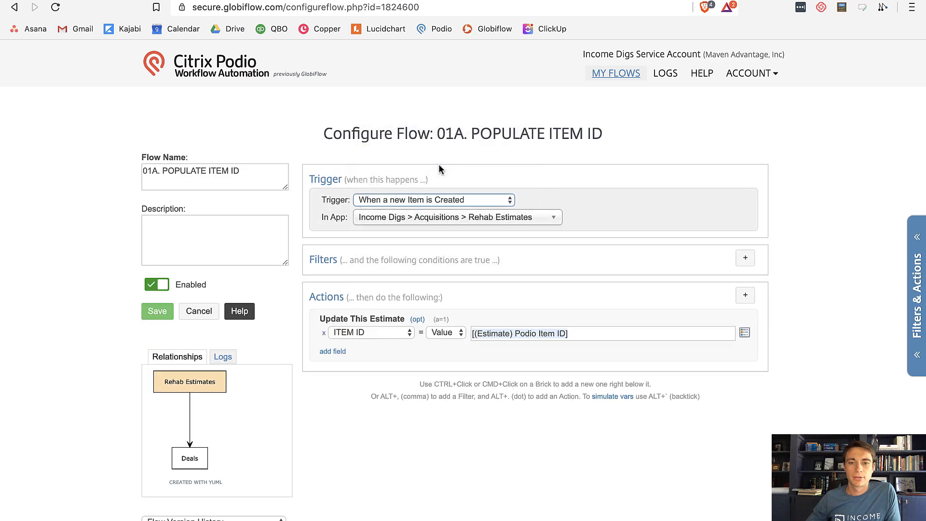
{"action": "left_click", "coordinate": [157, 312]}
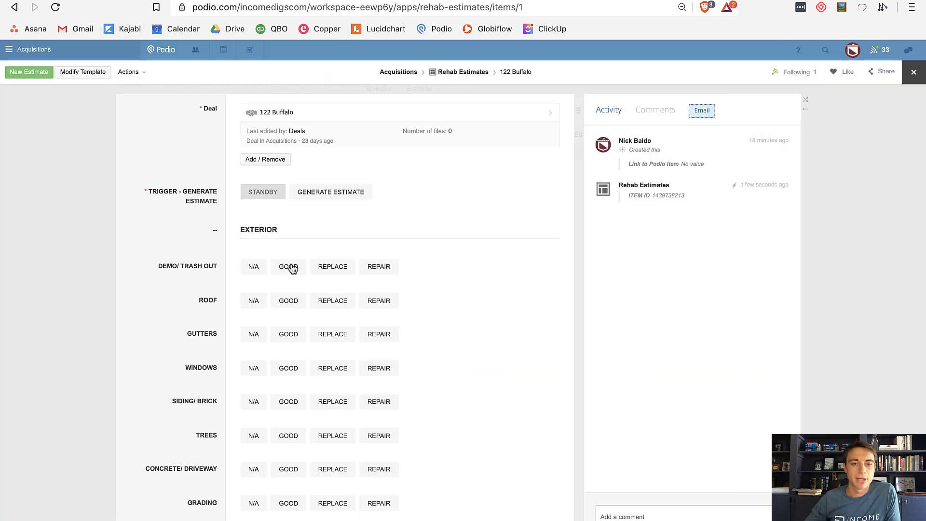
- Rate DEMO/TRASH OUT and WINDOWS Good, ROOF and CONCRETE/DRIVEWAY N/A, GUTTERS Replace
{"action": "left_click", "coordinate": [288, 267]}
{"action": "left_click", "coordinate": [251, 304]}
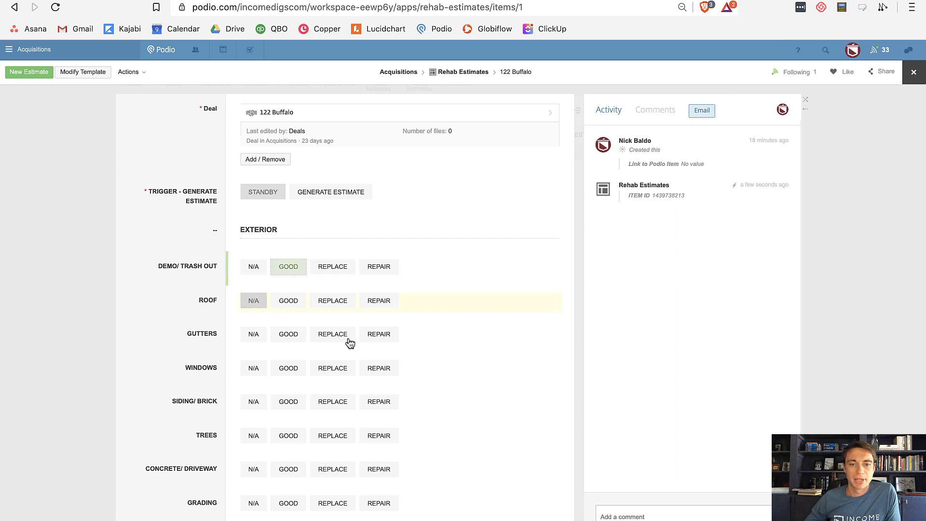
{"action": "left_click", "coordinate": [346, 338]}
{"action": "left_click", "coordinate": [288, 407]}
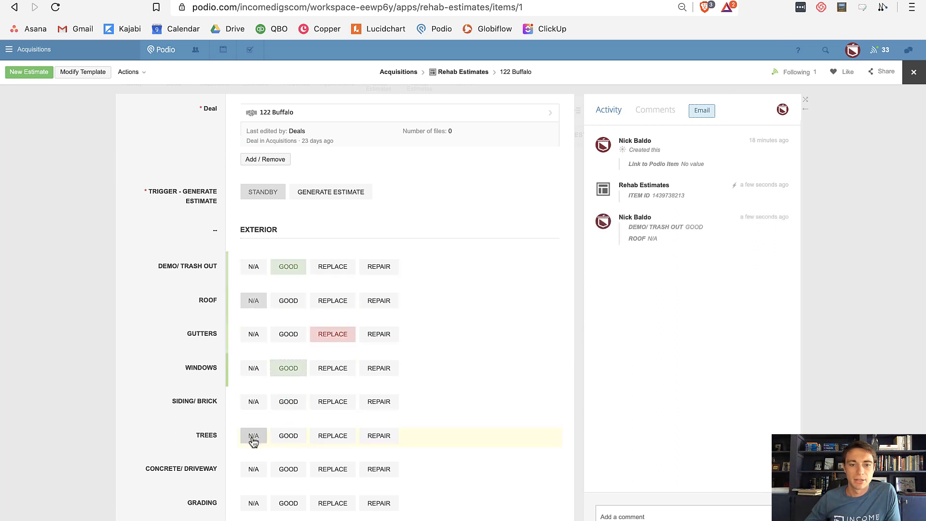
{"action": "scroll", "coordinate": [270, 443], "scroll_direction": "down", "scroll_amount": 1}
{"action": "left_click", "coordinate": [325, 436]}
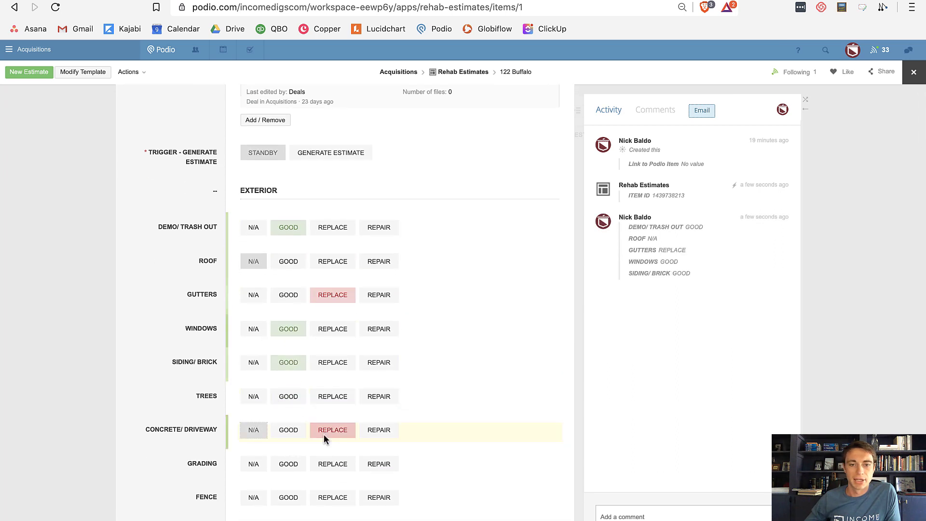
- Rate CARPET Good and HARDWOOD Replace, then open the template editor
{"action": "scroll", "coordinate": [333, 449], "scroll_direction": "down", "scroll_amount": 15}
{"action": "scroll", "coordinate": [335, 455], "scroll_direction": "down", "scroll_amount": 1}
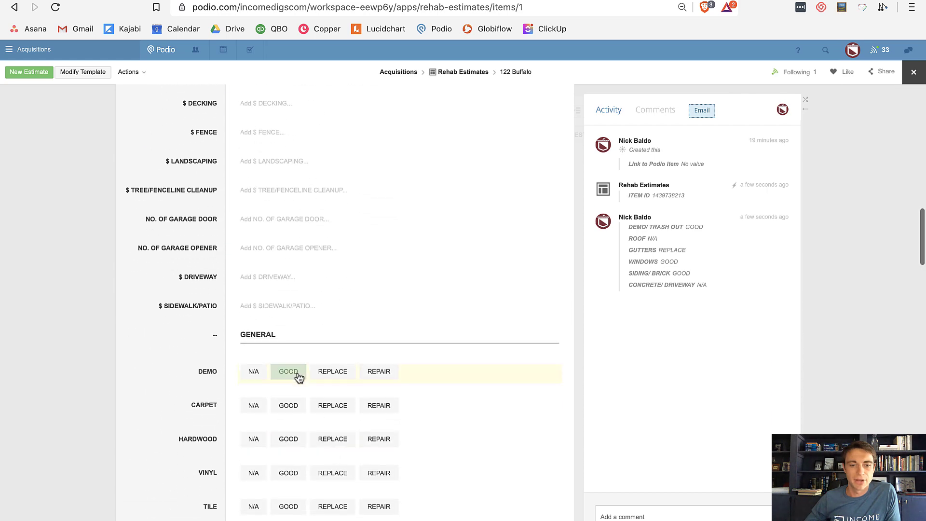
{"action": "left_click", "coordinate": [294, 406]}
{"action": "left_click", "coordinate": [341, 446]}
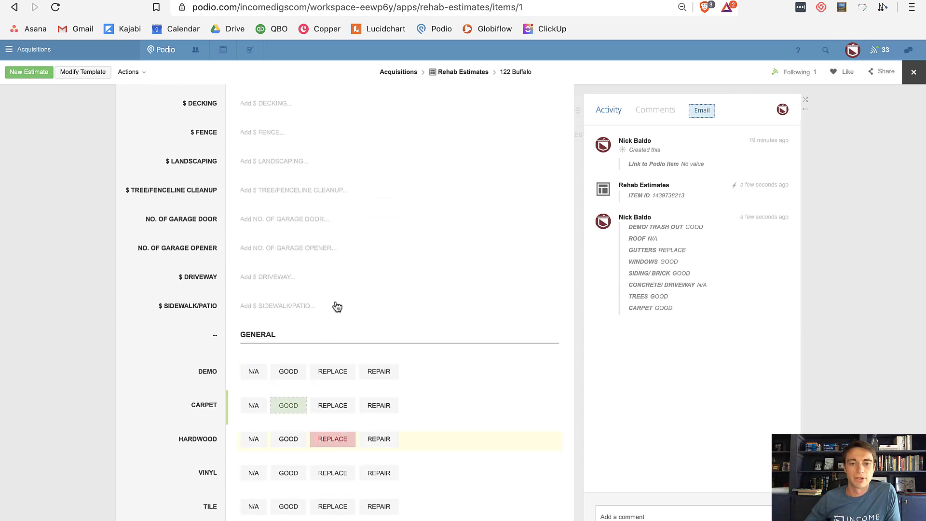
{"action": "scroll", "coordinate": [336, 306], "scroll_direction": "up", "scroll_amount": 15}
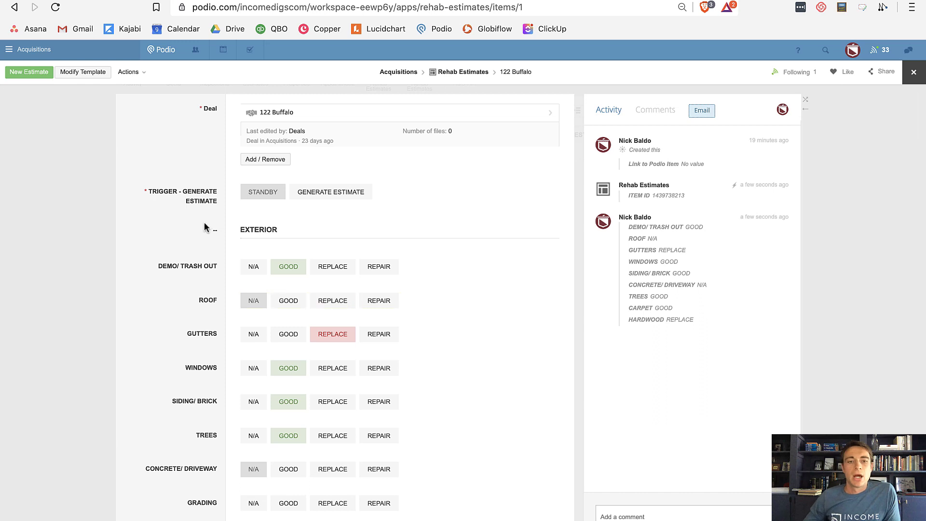
{"action": "left_click", "coordinate": [80, 72]}
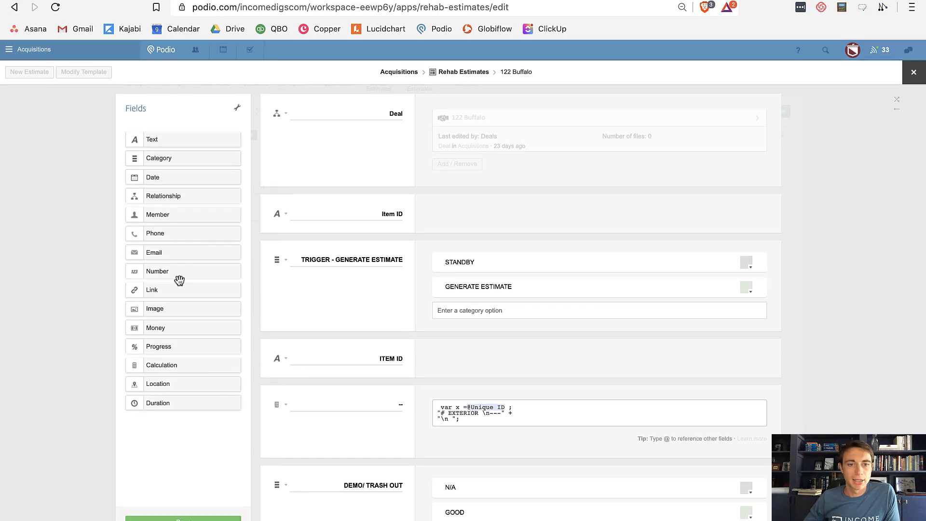
- Add a LINK TO FORM calculation below ITEM ID with formula 'var url =' plus the form address ending form=
{"action": "left_click_drag", "start_coordinate": [176, 366], "coordinate": [352, 399]}
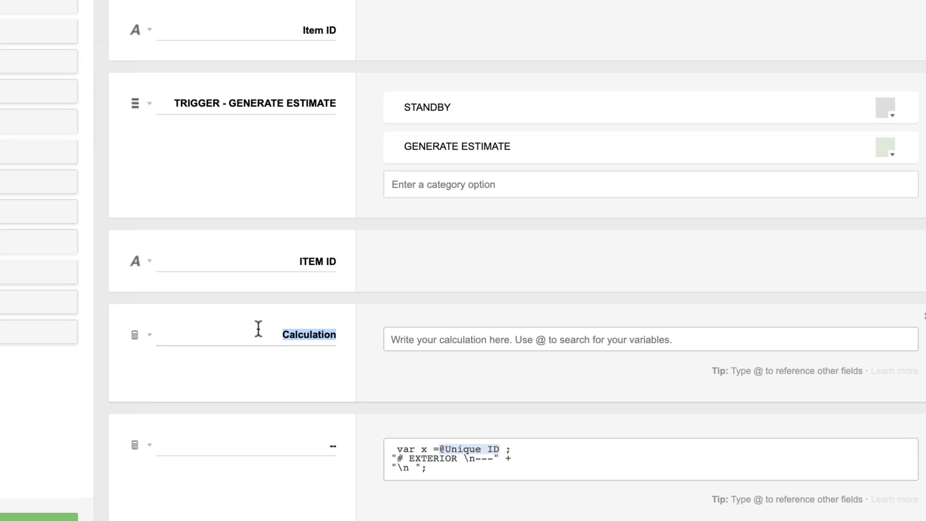
{"action": "type", "text": "LINK TO FORM"}
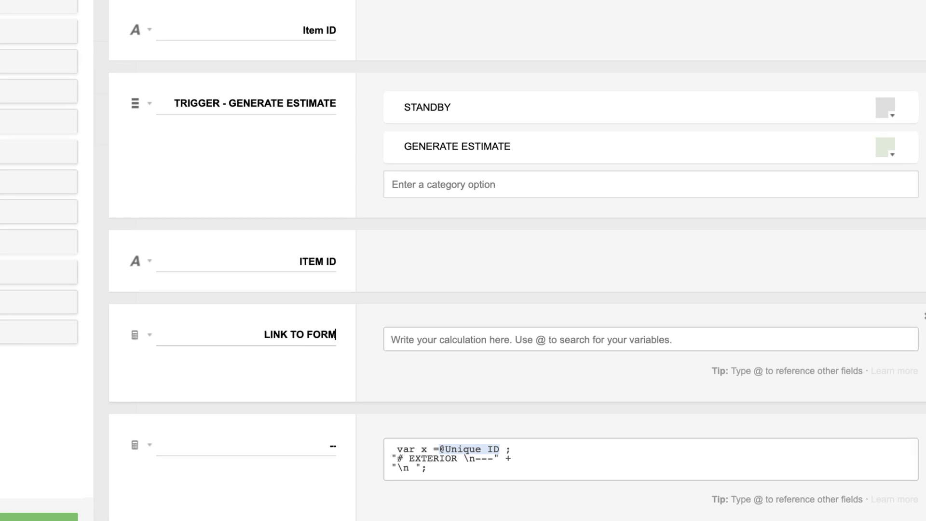
{"action": "key", "text": "Tab"}
{"action": "type", "text": "var url "}
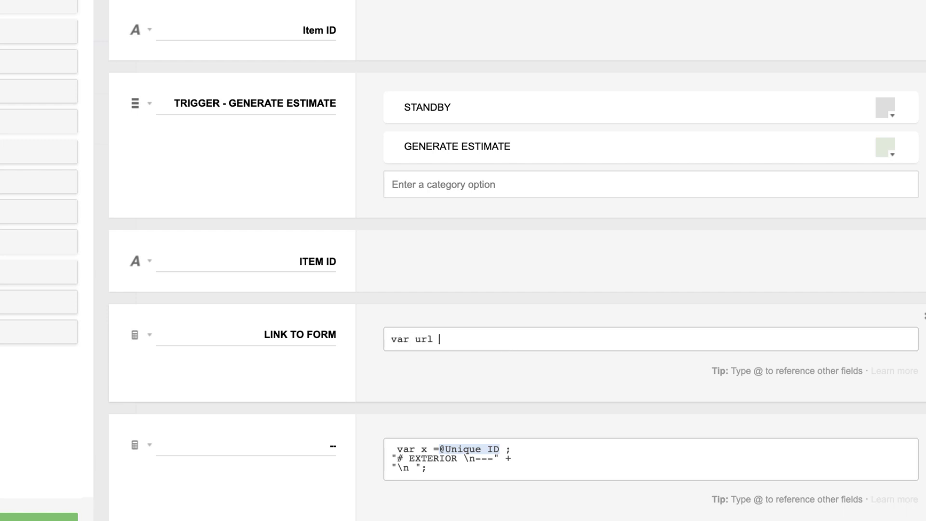
{"action": "type", "text": "="}
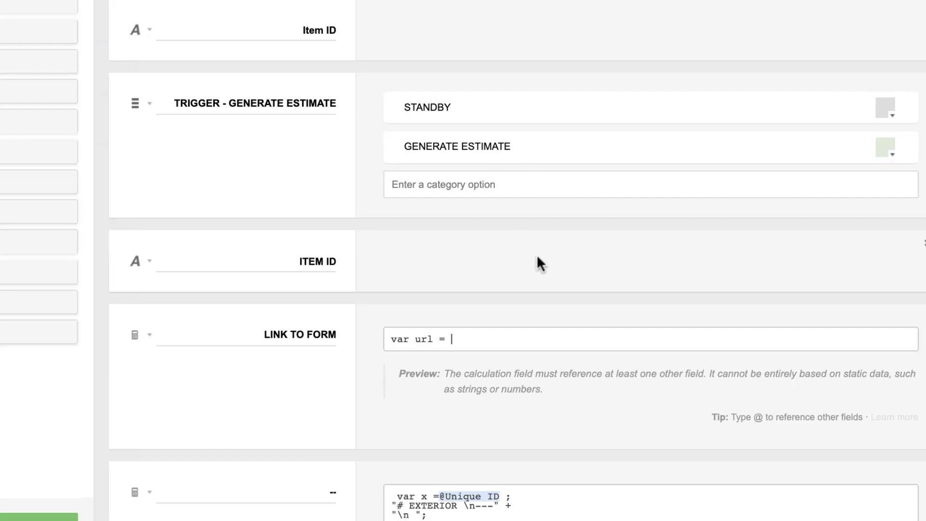
{"action": "type", "text": "https://f.momentumtools.io/?form=v4_zwesrfgniwvc"}
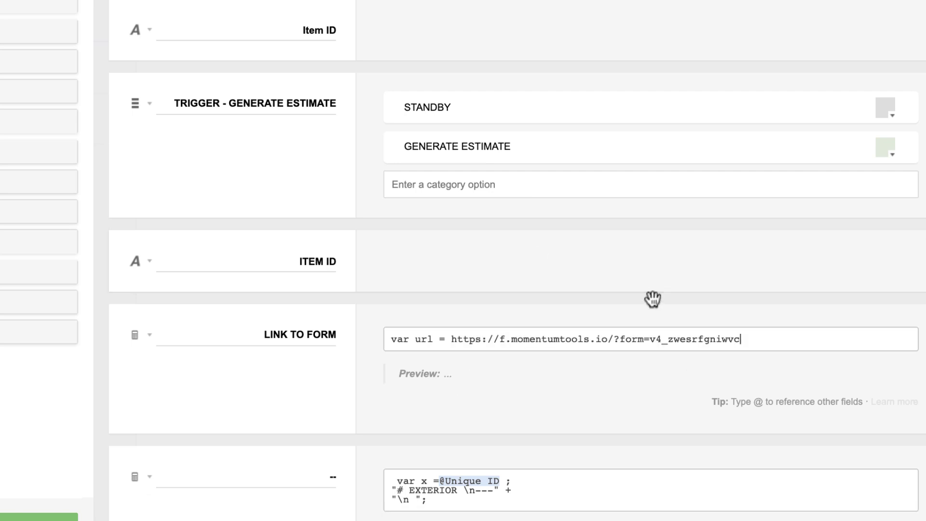
{"action": "left_click", "coordinate": [654, 339], "text": "shift"}
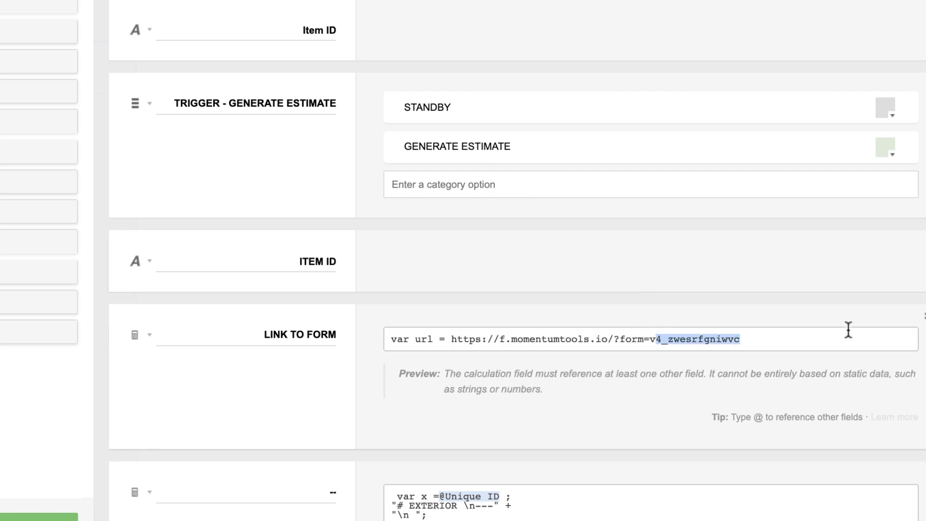
{"action": "key", "text": "BackSpace"}
{"action": "key", "text": "BackSpace"}
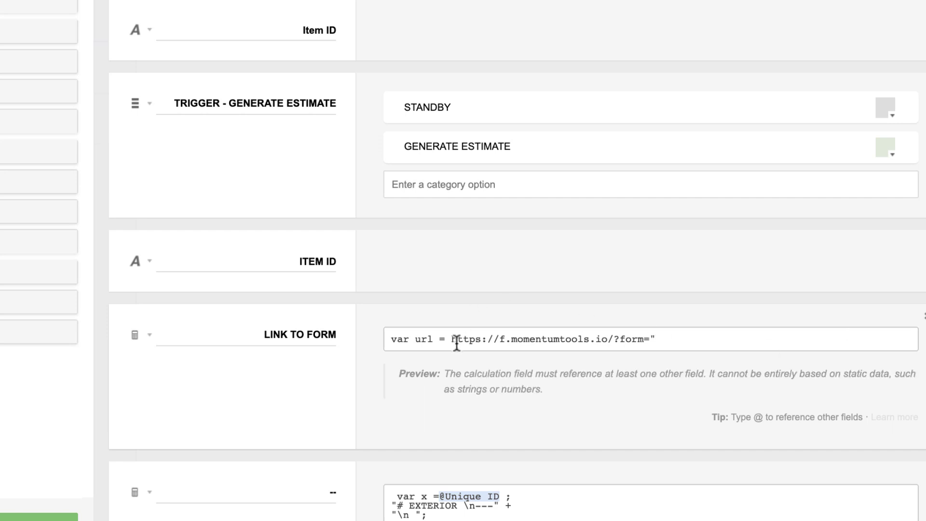
- Put quotes around the form URL and add the line var link = "Web Form"
{"action": "left_click", "coordinate": [456, 343]}
{"action": "type", "text": "\""}
{"action": "left_click", "coordinate": [782, 343]}
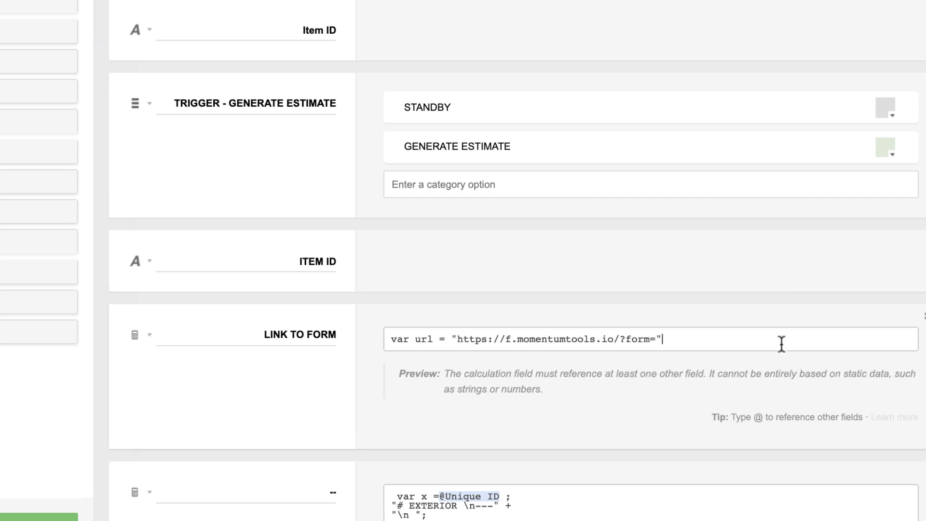
{"action": "key", "text": "Return"}
{"action": "type", "text": "var"}
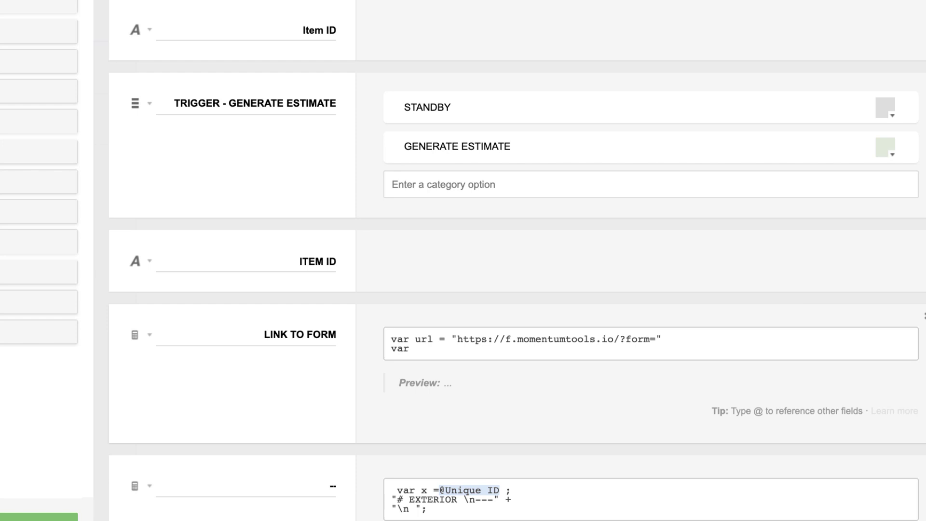
{"action": "type", "text": " link = \"Web Form\""}
{"action": "key", "text": "Return"}
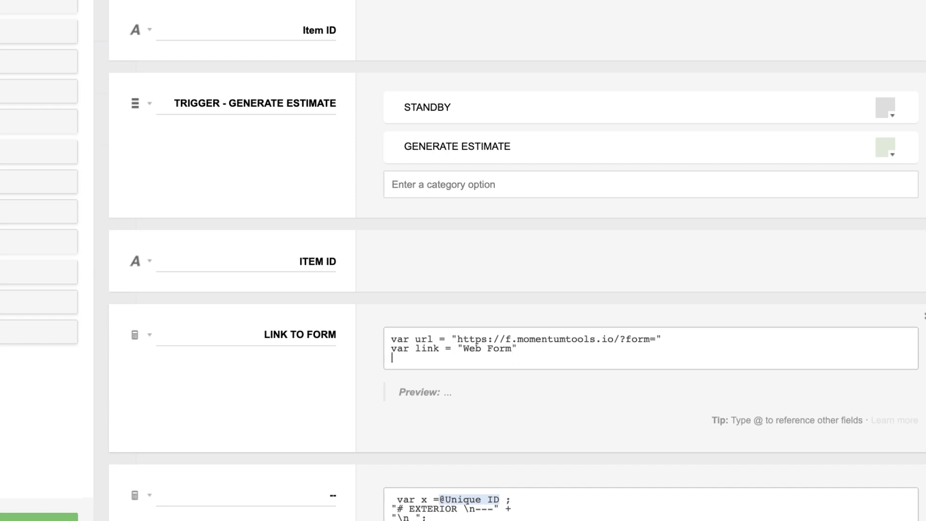
{"action": "type", "text": "var id = @item"}
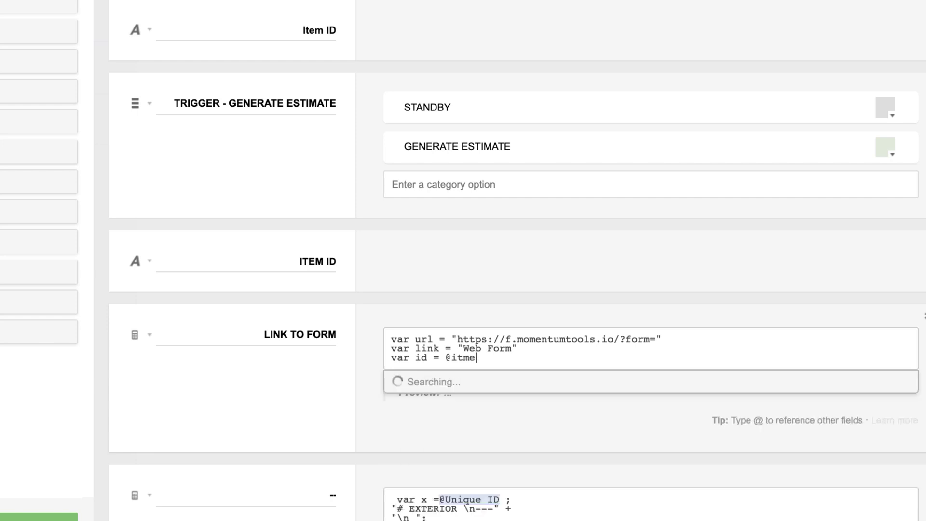
{"action": "key", "text": "BackSpace"}
{"action": "key", "text": "BackSpace"}
{"action": "type", "text": "em"}
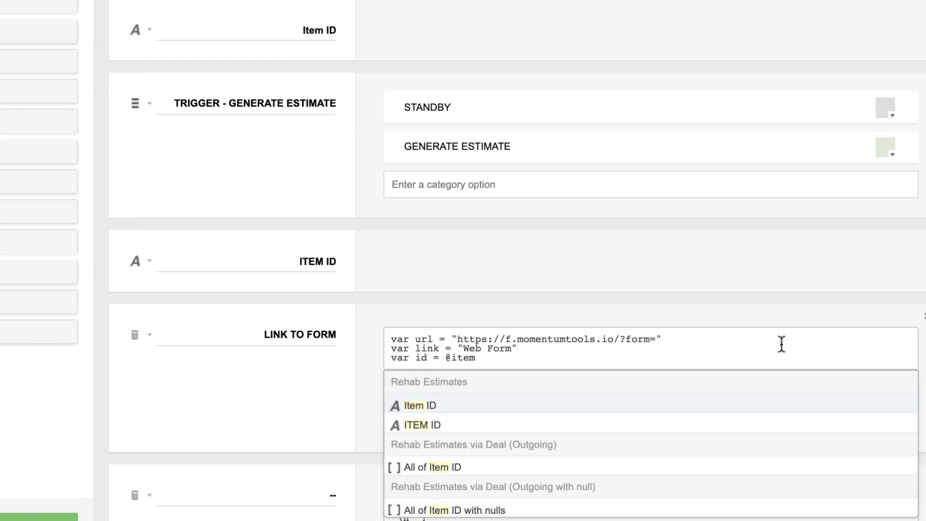
{"action": "left_click", "coordinate": [602, 428]}
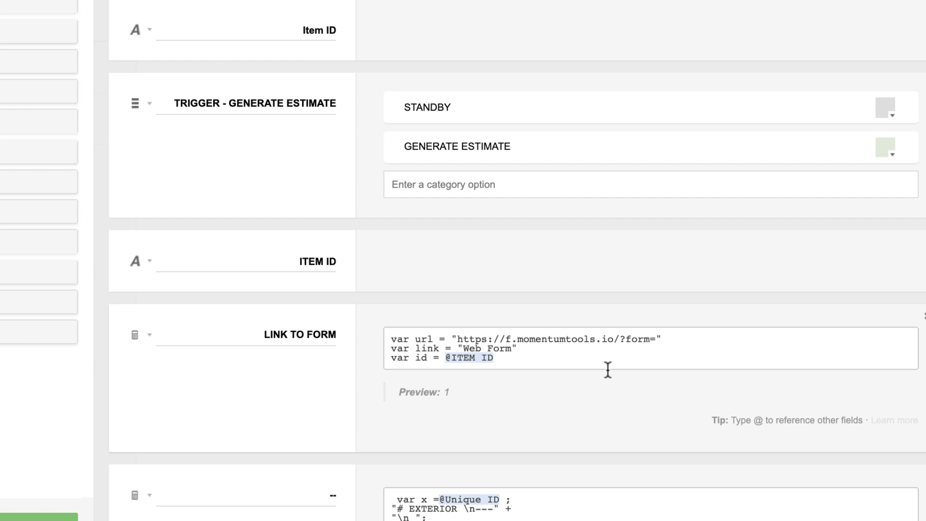
{"action": "key", "text": "Return"}
{"action": "key", "text": "Return"}
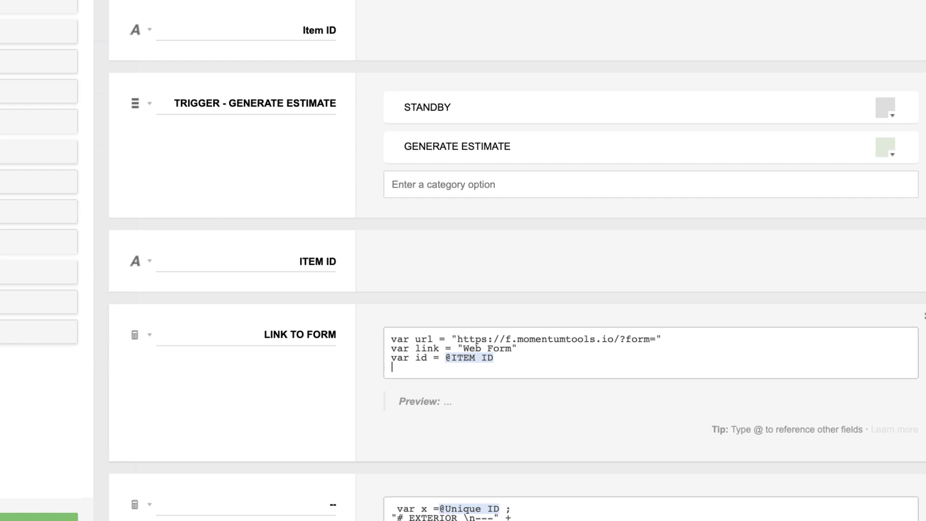
- Add var form_id set to the quoted form code taken from the pasted Momentum Tools URL
{"action": "type", "text": "id"}
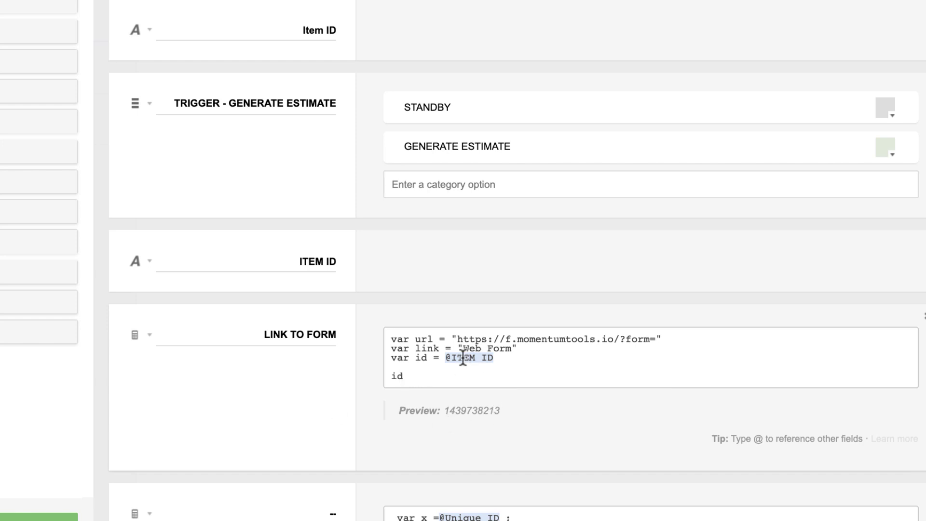
{"action": "double_click", "coordinate": [397, 376]}
{"action": "key", "text": "BackSpace"}
{"action": "key", "text": "BackSpace"}
{"action": "key", "text": "BackSpace"}
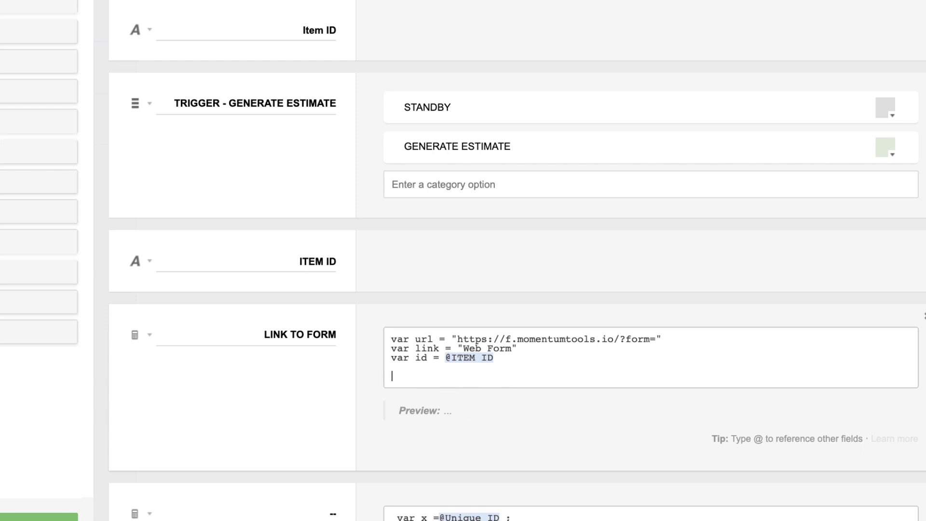
{"action": "key", "text": "Return"}
{"action": "type", "text": "var"}
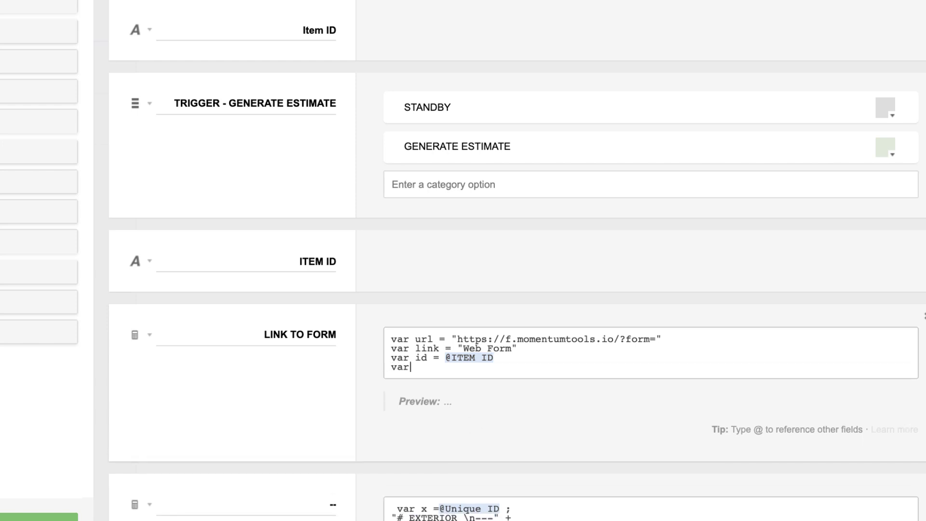
{"action": "type", "text": " form_i"}
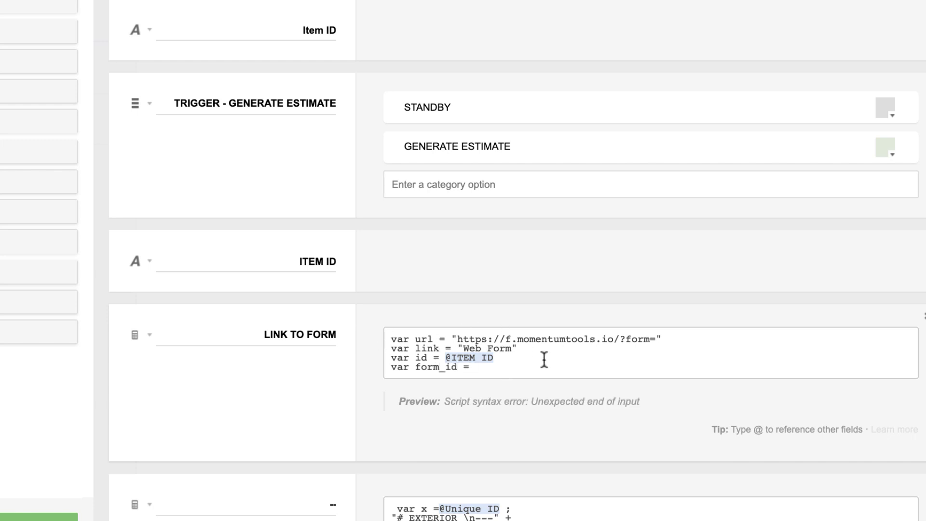
{"action": "type", "text": "d ="}
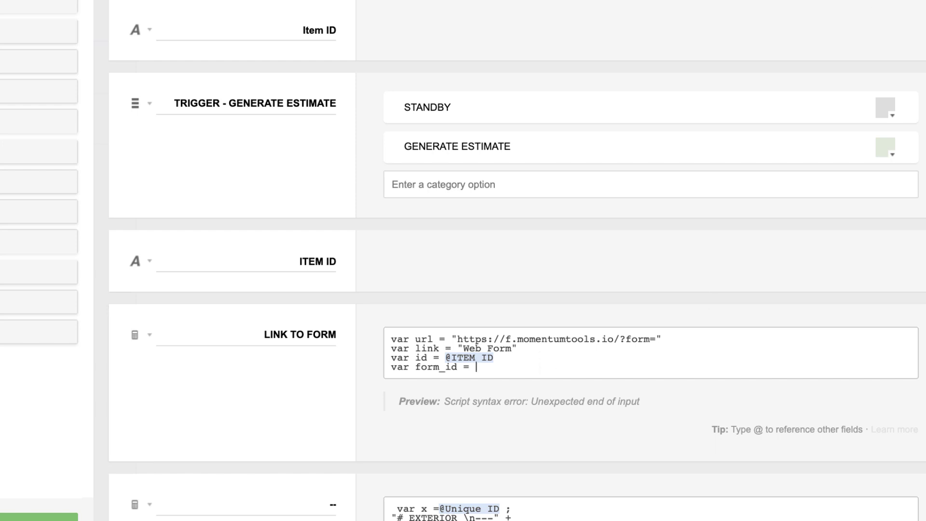
{"action": "type", "text": "https://f.momentumtools.io/?form=v4_zwesrfgniwvc"}
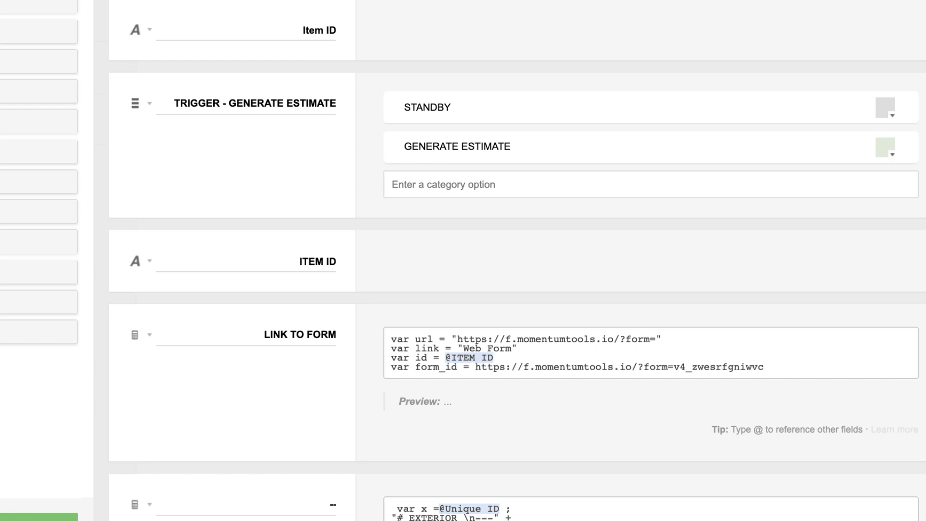
{"action": "left_click_drag", "start_coordinate": [673, 365], "coordinate": [477, 365]}
{"action": "key", "text": "BackSpace"}
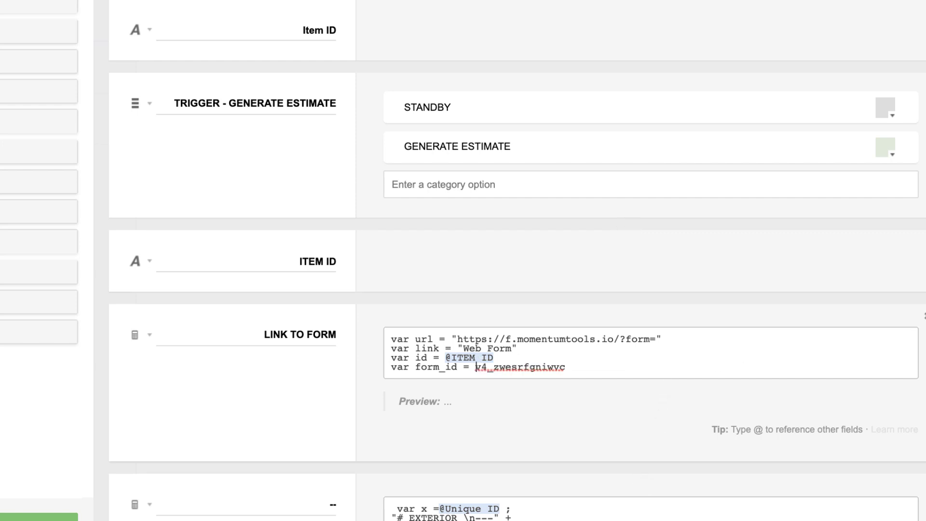
{"action": "type", "text": "\""}
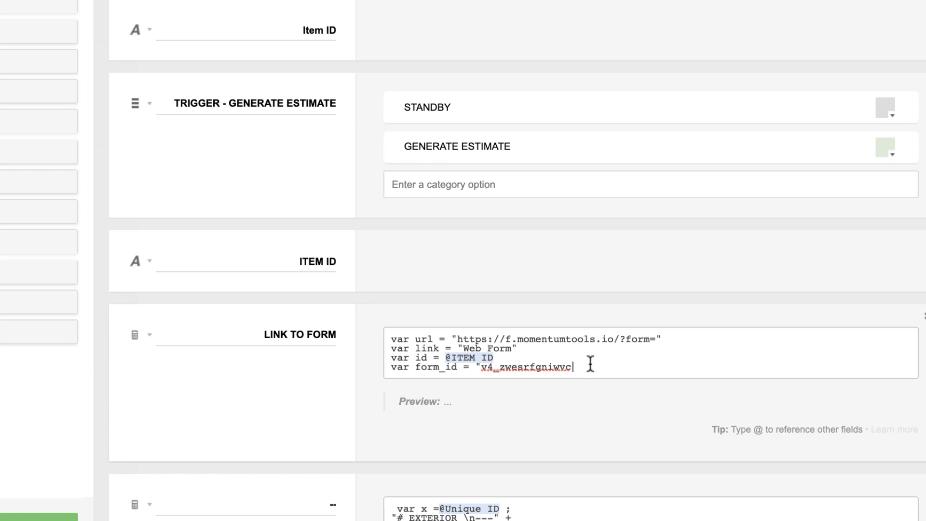
{"action": "type", "text": "\""}
- Add the output line link.link(url+form_id+"&item_id="+id)
{"action": "key", "text": "Return"}
{"action": "key", "text": "Return"}
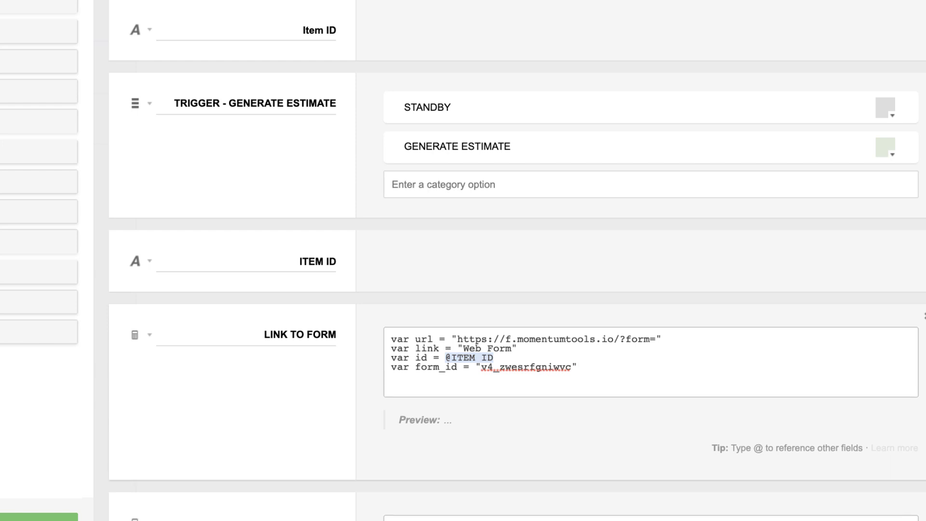
{"action": "type", "text": "link.link(url+form_id"}
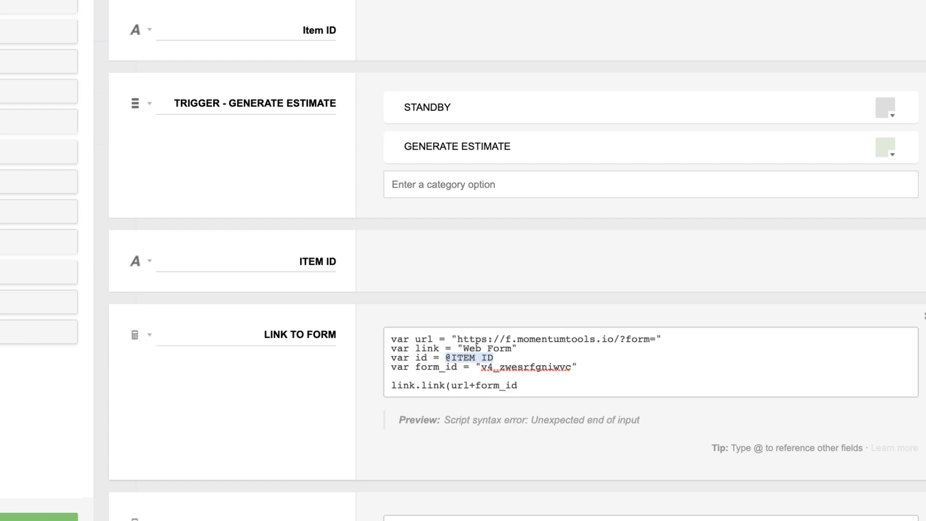
{"action": "type", "text": "+"}
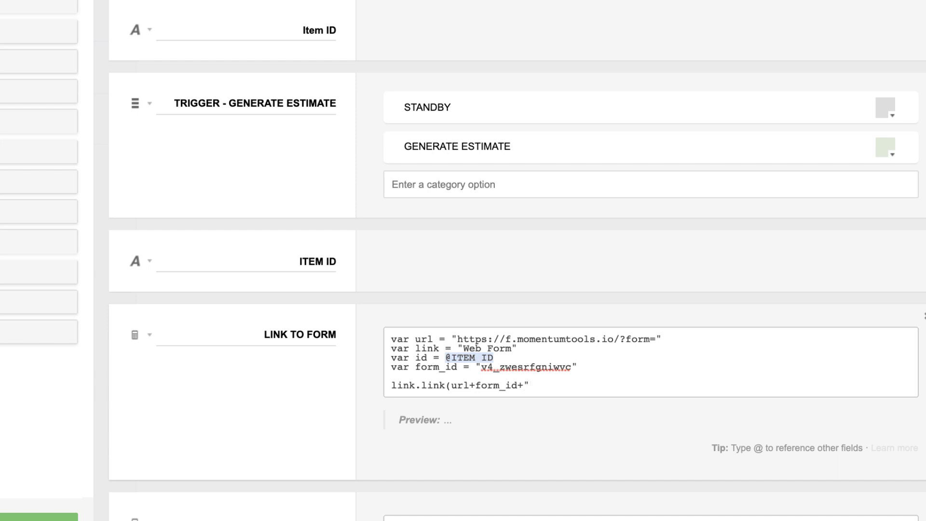
{"action": "type", "text": "\""}
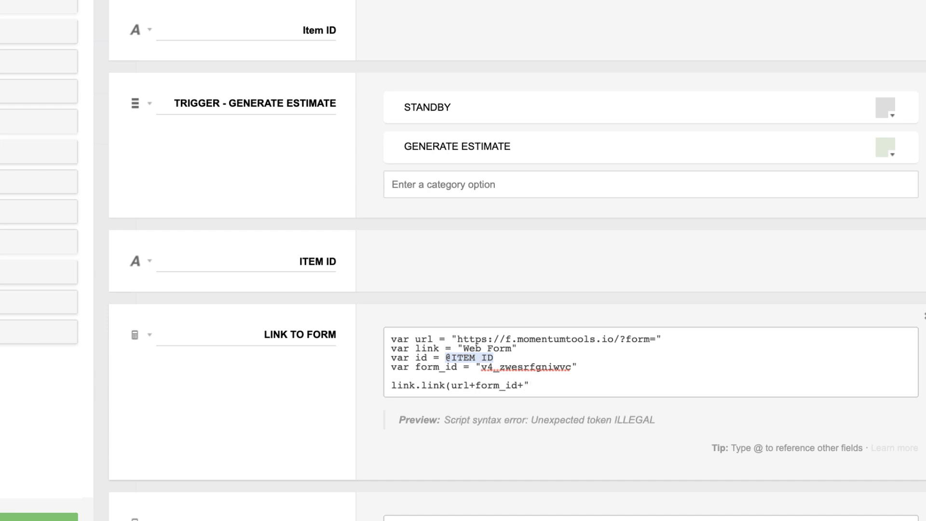
{"action": "type", "text": "&item_id"}
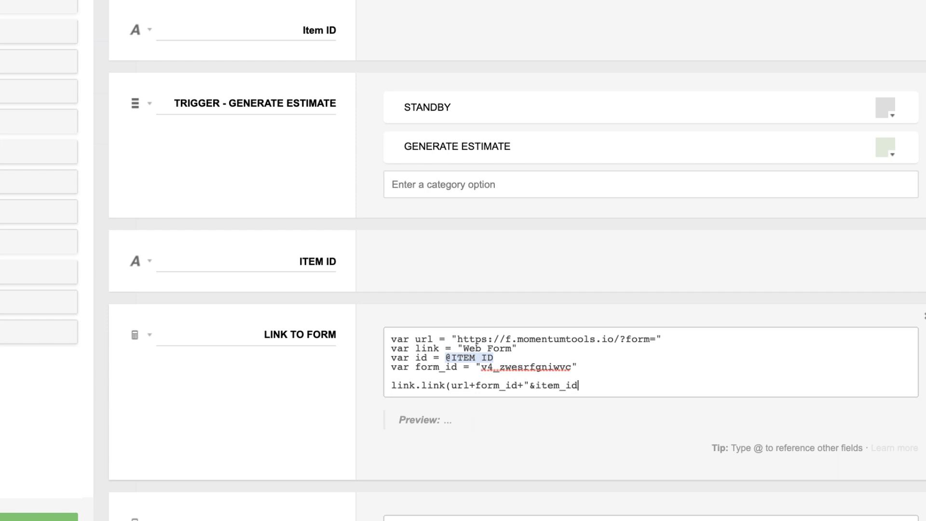
{"action": "type", "text": "=\""}
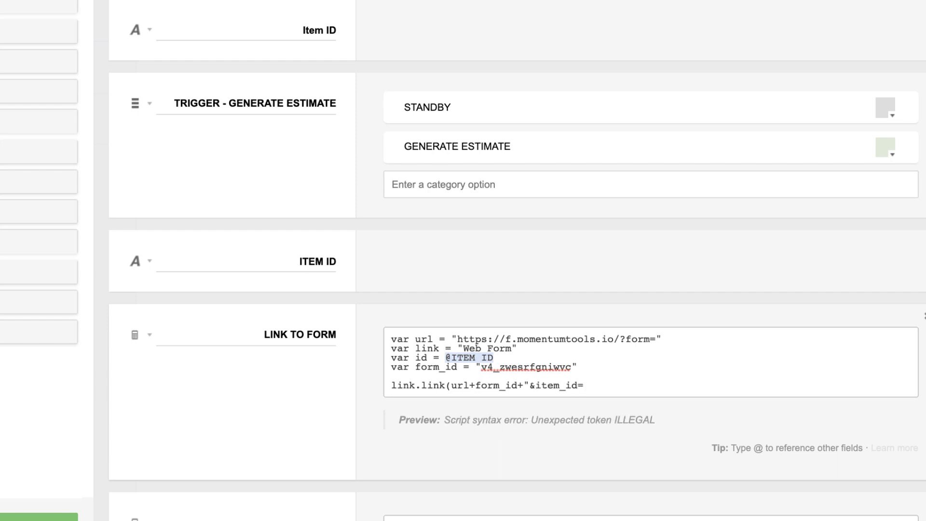
{"action": "type", "text": "id)"}
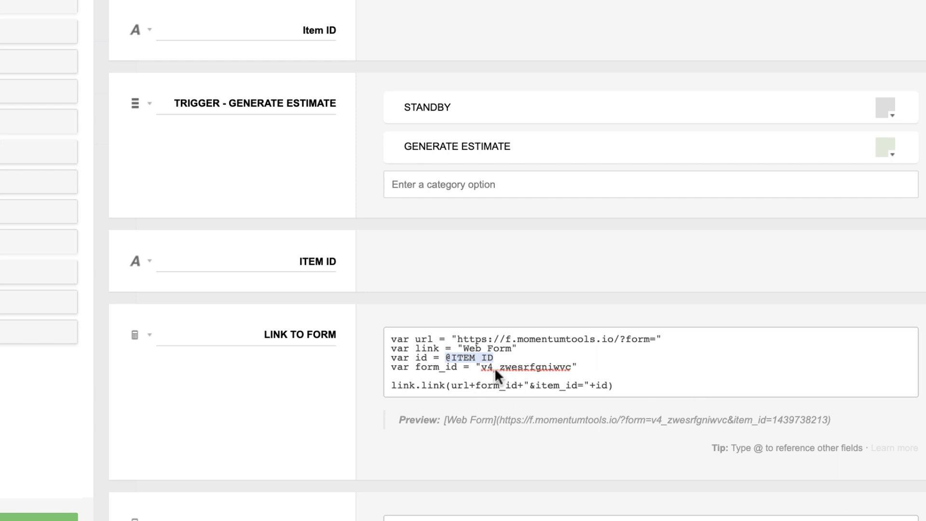
{"action": "scroll", "coordinate": [684, 391], "scroll_direction": "down", "scroll_amount": 1}
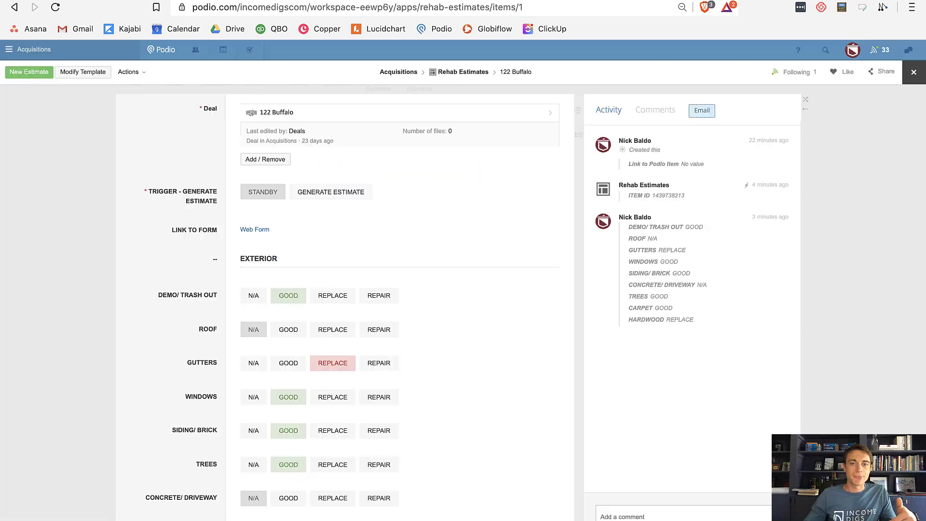
{"action": "scroll", "coordinate": [381, 270], "scroll_direction": "down", "scroll_amount": 15}
{"action": "scroll", "coordinate": [381, 270], "scroll_direction": "down", "scroll_amount": 20}
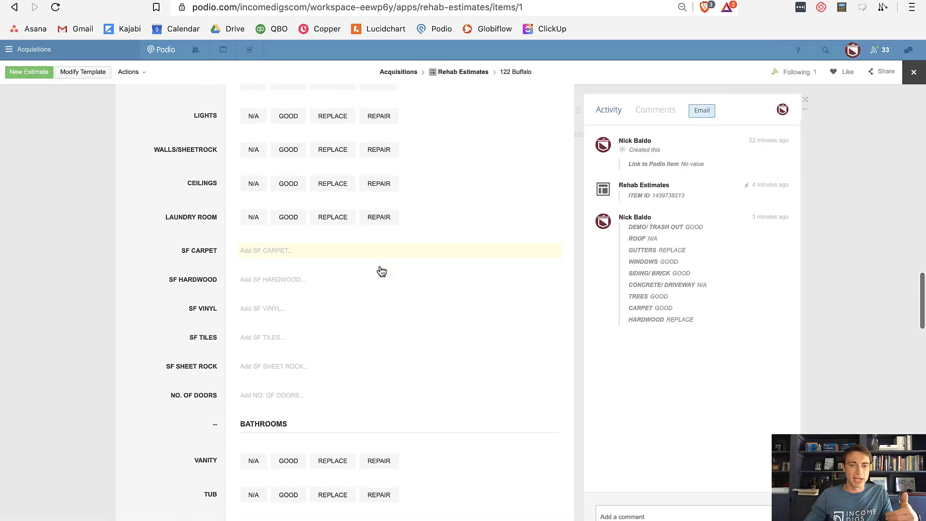
{"action": "scroll", "coordinate": [381, 270], "scroll_direction": "up", "scroll_amount": 20}
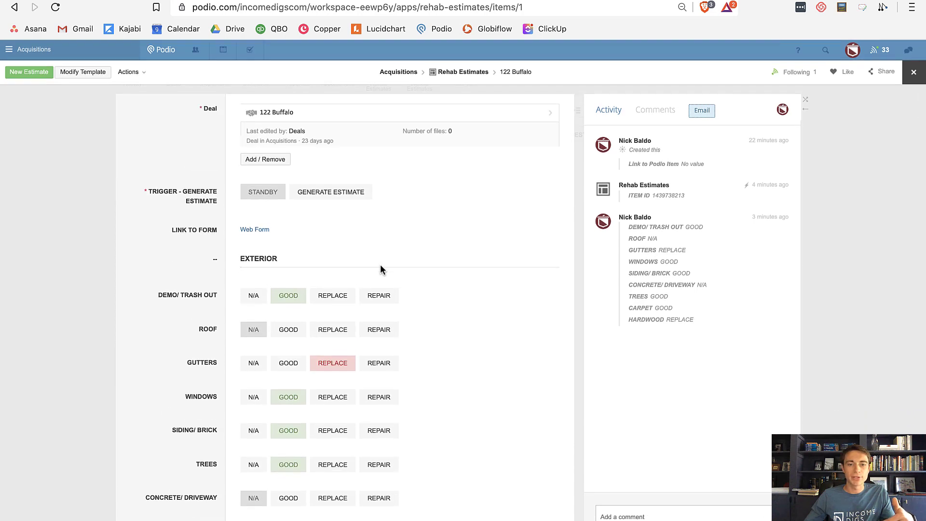
{"action": "left_click", "coordinate": [515, 1]}
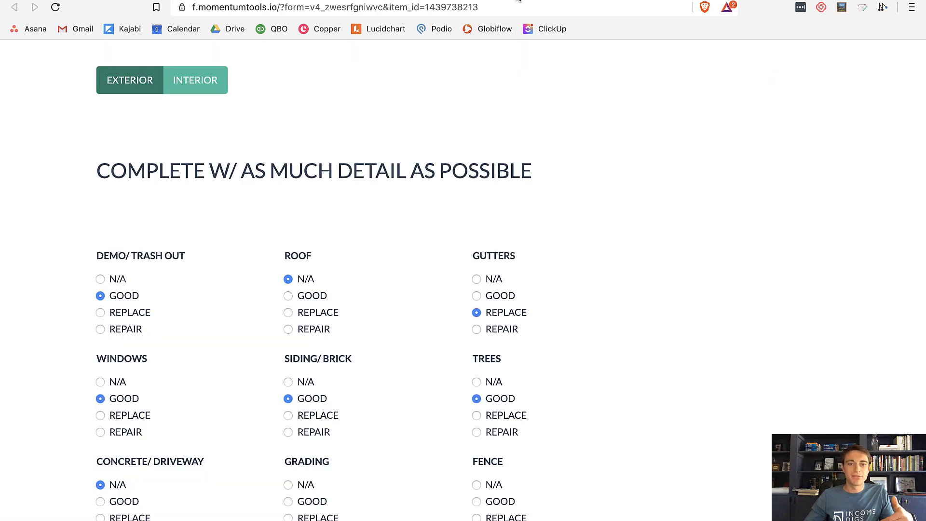
{"action": "left_click", "coordinate": [516, 2]}
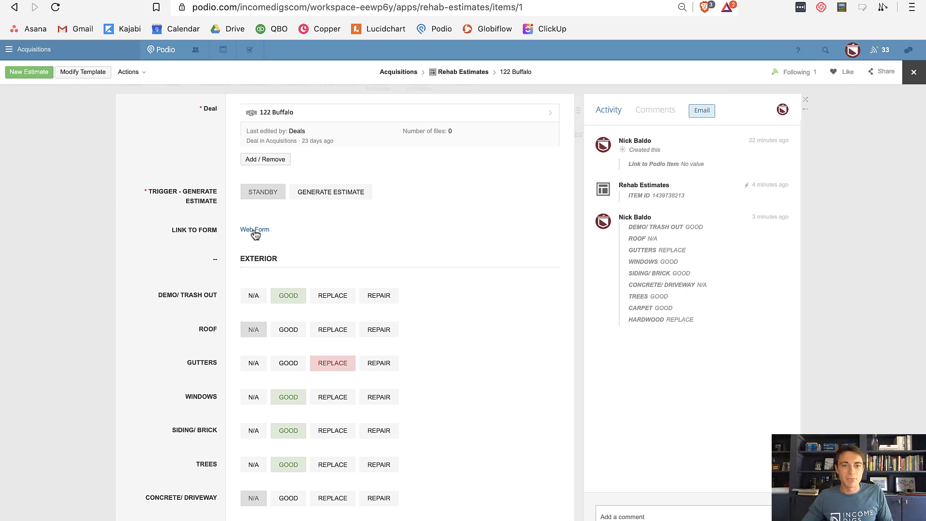
{"action": "left_click", "coordinate": [292, 118]}
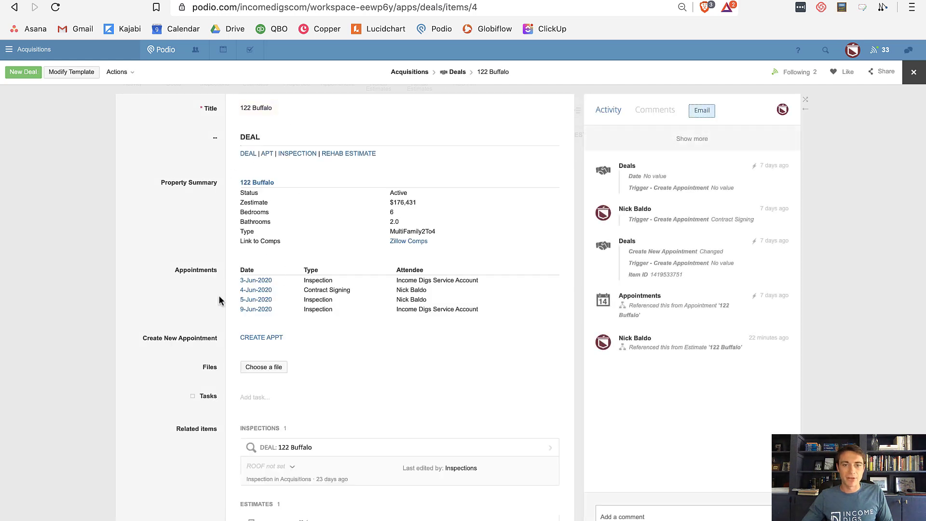
- Add a Calculation field named 'Rehab Estimate web Form' above Create New Appointment in the Deals template
{"action": "left_click", "coordinate": [79, 75]}
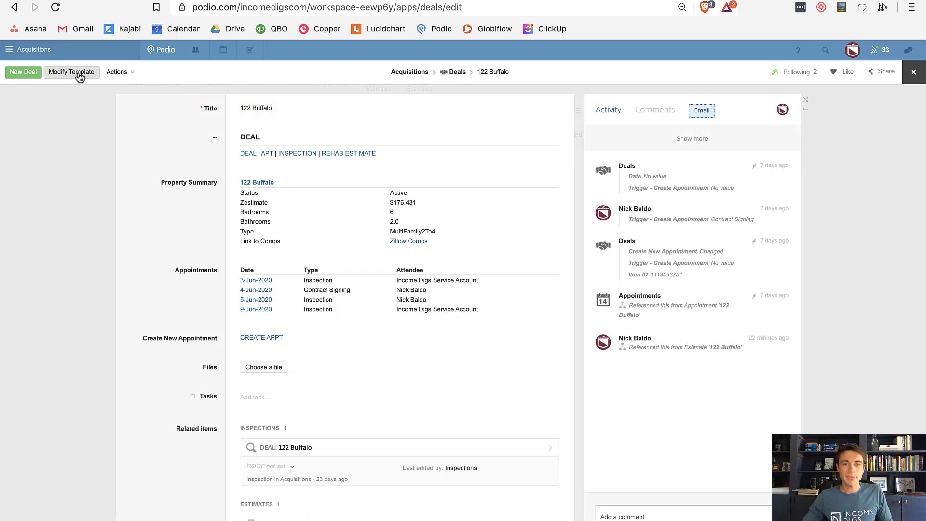
{"action": "scroll", "coordinate": [368, 308], "scroll_direction": "down", "scroll_amount": 10}
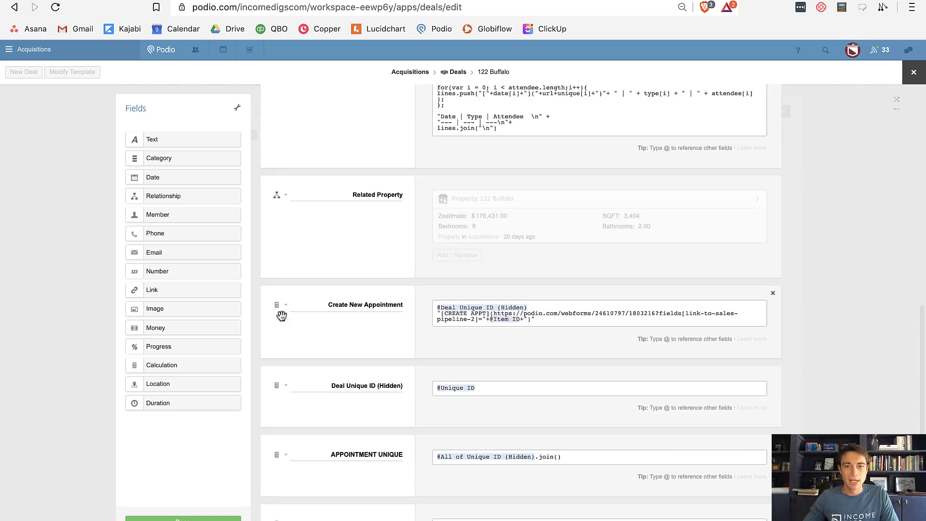
{"action": "left_click_drag", "start_coordinate": [172, 364], "coordinate": [342, 308]}
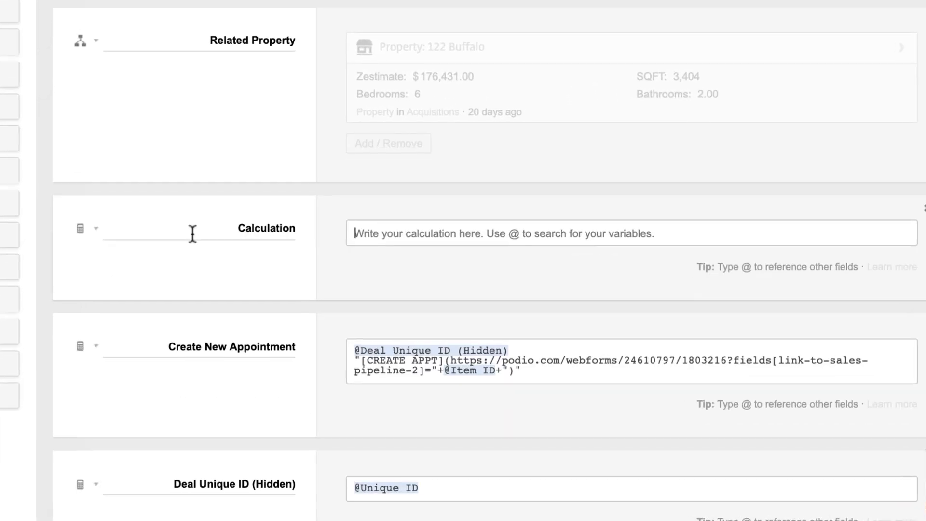
{"action": "double_click", "coordinate": [192, 234]}
{"action": "type", "text": "Rehab"}
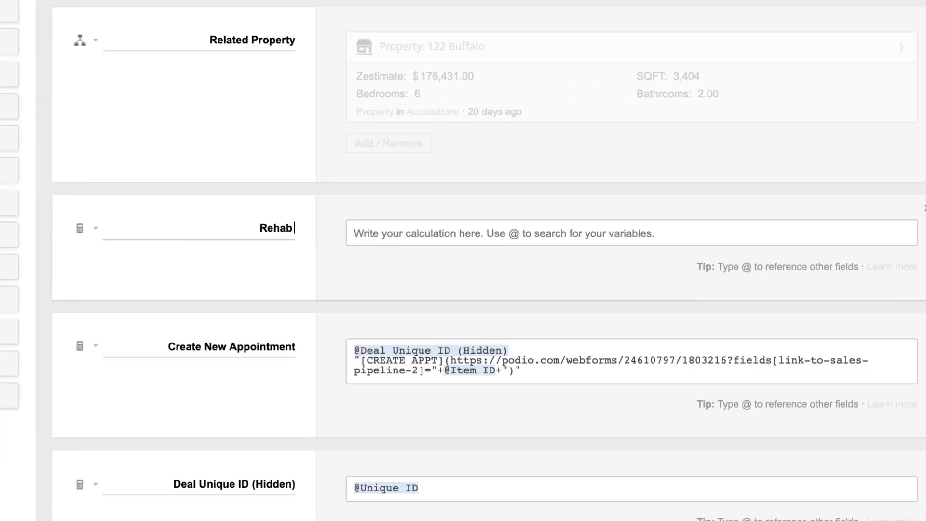
{"action": "type", "text": " Estimate web Form"}
{"action": "key", "text": "Tab"}
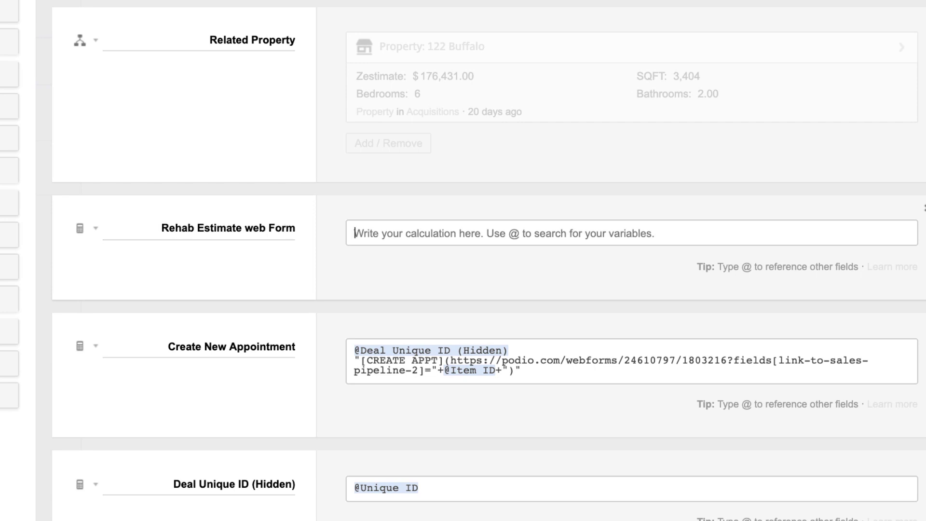
{"action": "type", "text": "@link to W"}
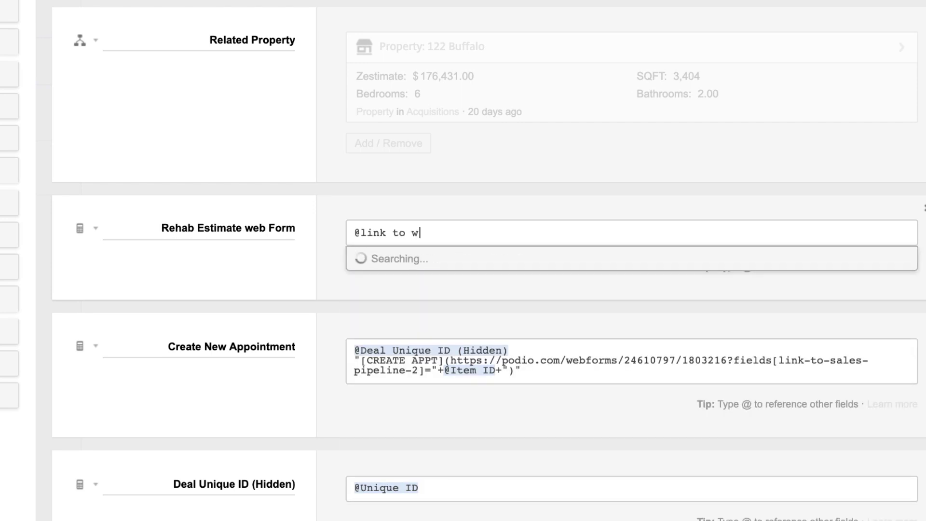
{"action": "key", "text": "BackSpace"}
{"action": "key", "text": "BackSpace"}
{"action": "key", "text": "BackSpace"}
{"action": "key", "text": "BackSpace"}
{"action": "key", "text": "BackSpace"}
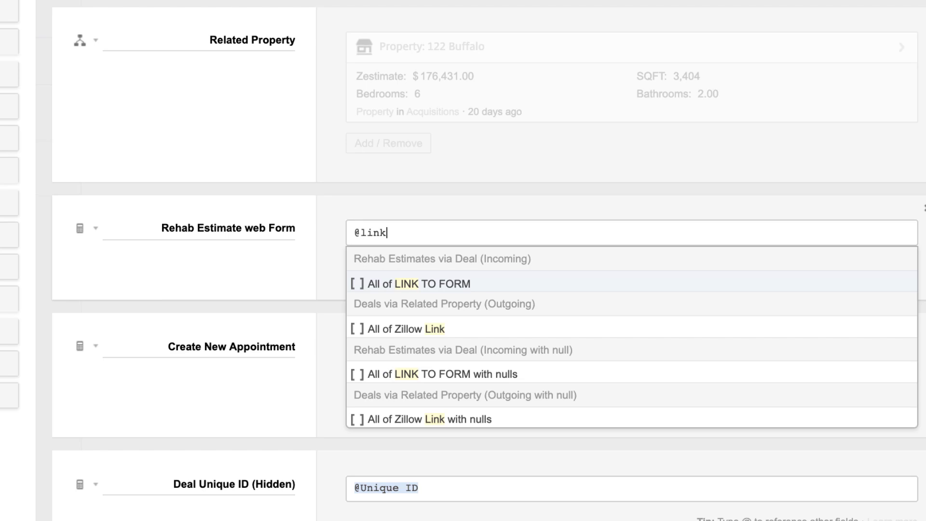
{"action": "key", "text": "Return"}
{"action": "type", "text": ".join()"}
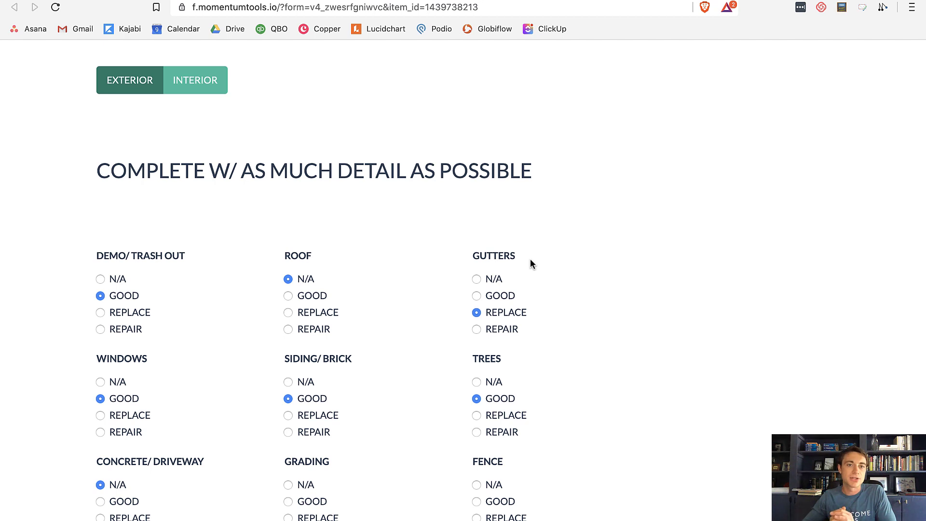
{"action": "left_click", "coordinate": [192, 82]}
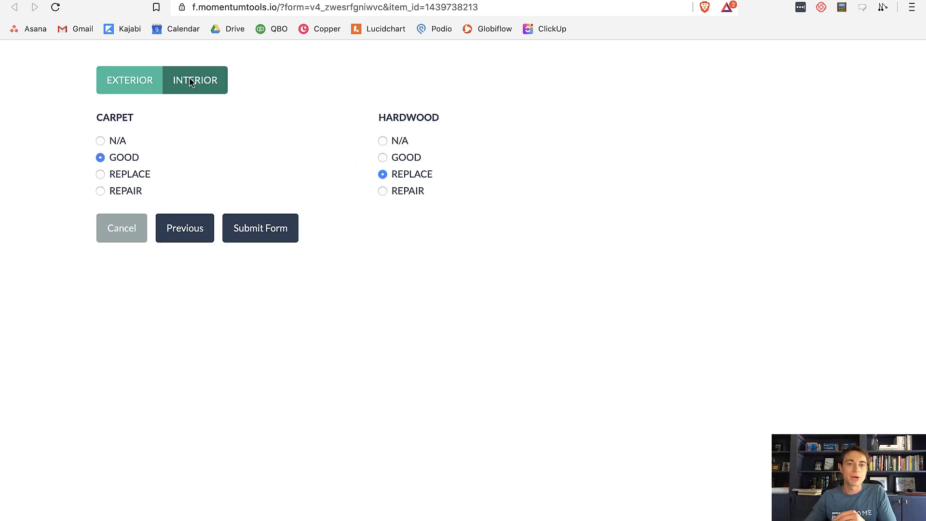
{"action": "left_click", "coordinate": [145, 86]}
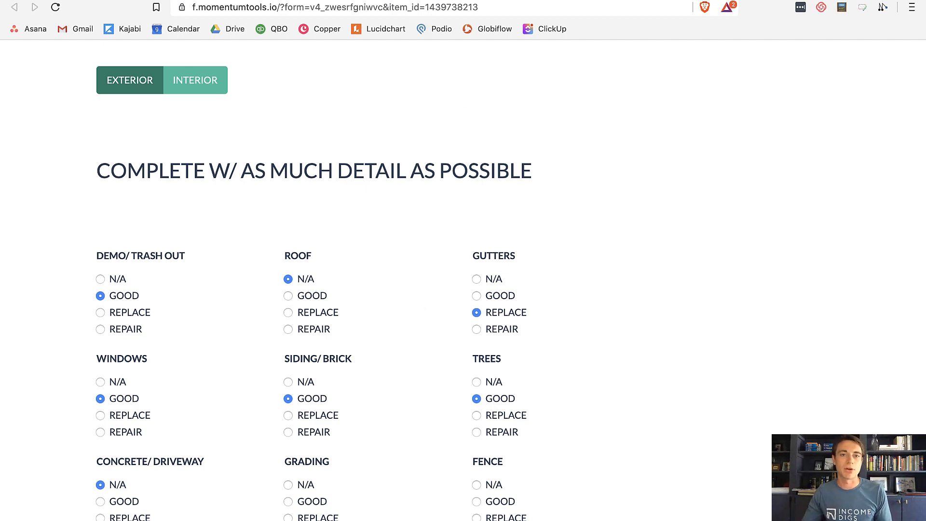
{"action": "left_click", "coordinate": [410, 1]}
{"action": "scroll", "coordinate": [132, 140], "scroll_direction": "up", "scroll_amount": 2}
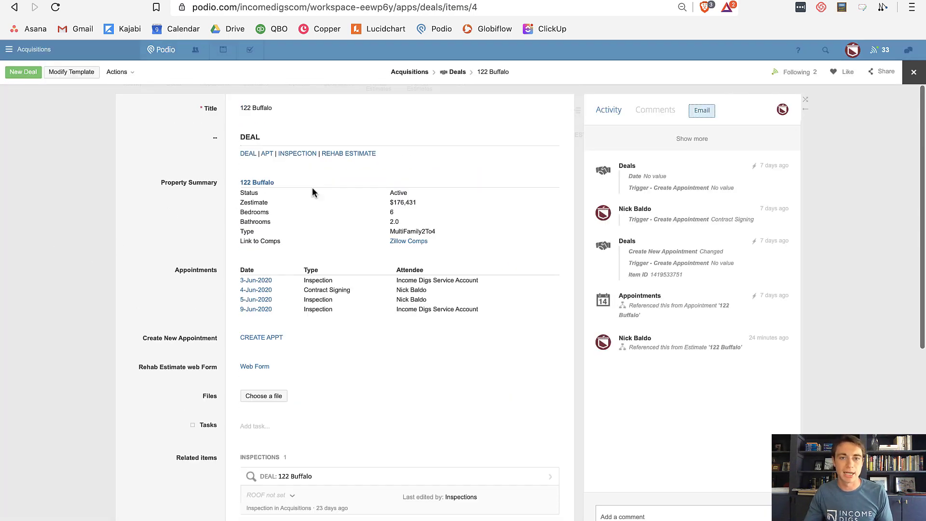
- Open the deal's linked Rehab Estimate and edit its template at the LINK TO FORM calculation
{"action": "left_click", "coordinate": [342, 155]}
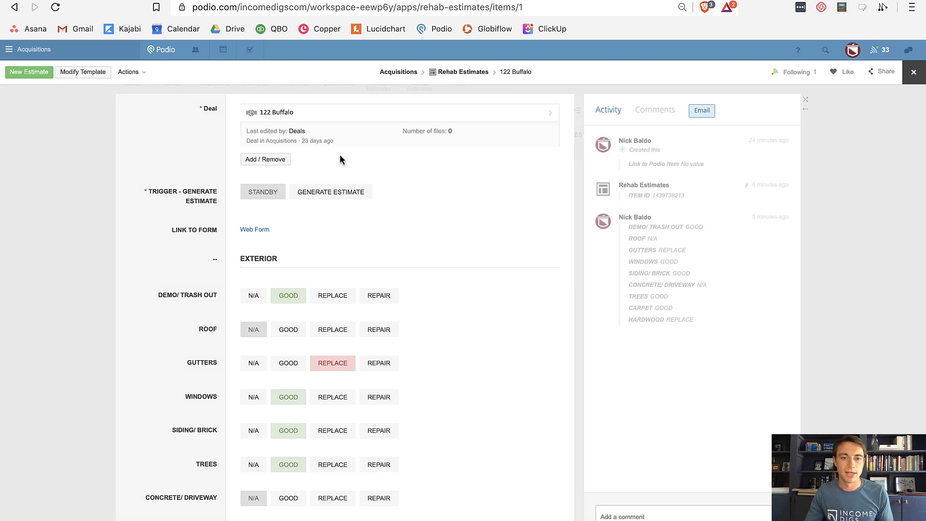
{"action": "left_click", "coordinate": [78, 75]}
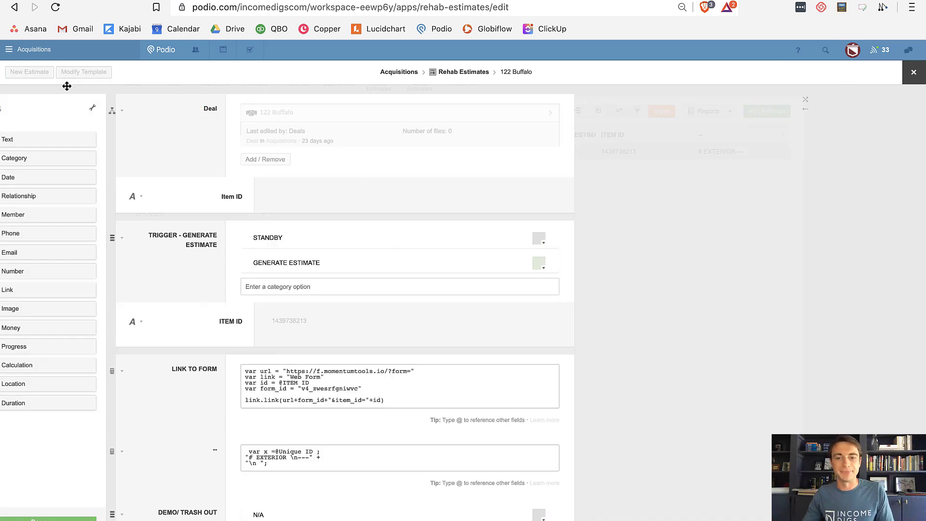
{"action": "scroll", "coordinate": [699, 427], "scroll_direction": "down", "scroll_amount": 6}
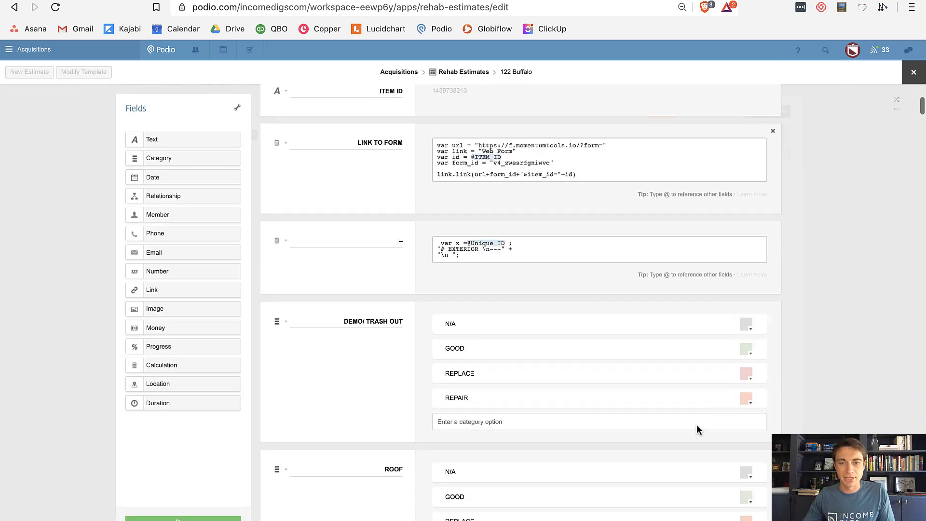
{"action": "scroll", "coordinate": [559, 203], "scroll_direction": "up", "scroll_amount": 2}
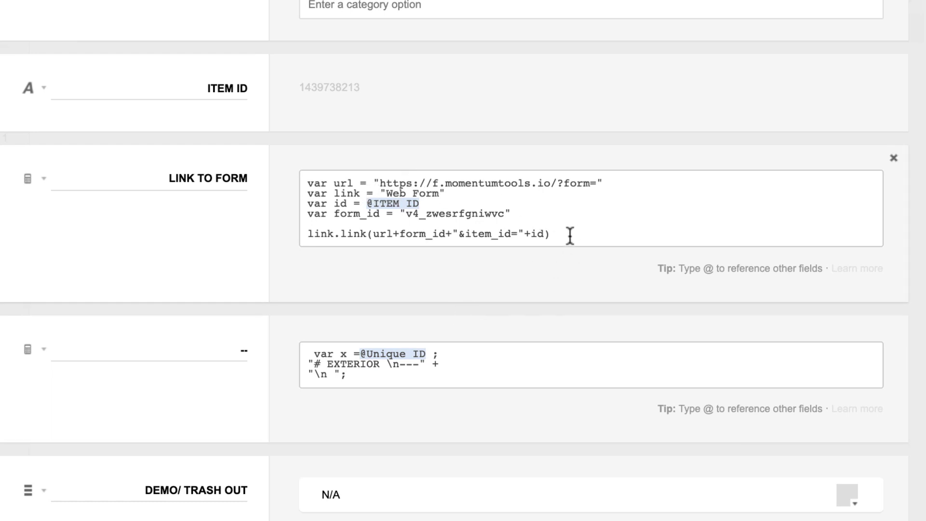
- Wrap the link label in square brackets so it reads [Web Form]
{"action": "left_click", "coordinate": [386, 193]}
{"action": "type", "text": "["}
{"action": "key", "text": "Right"}
{"action": "key", "text": "Right"}
{"action": "key", "text": "Right"}
{"action": "key", "text": "Right"}
{"action": "key", "text": "Right"}
{"action": "key", "text": "Right"}
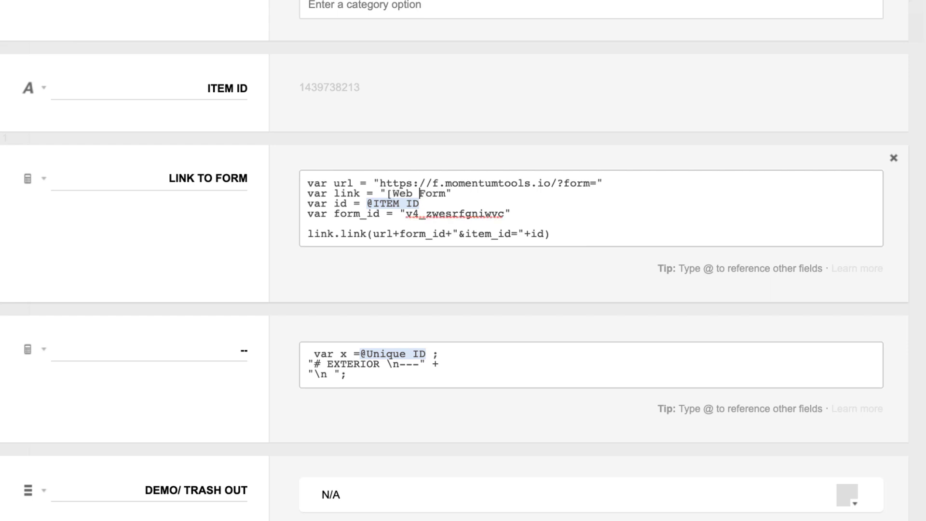
{"action": "key", "text": "Right"}
{"action": "key", "text": "Right"}
{"action": "type", "text": "]"}
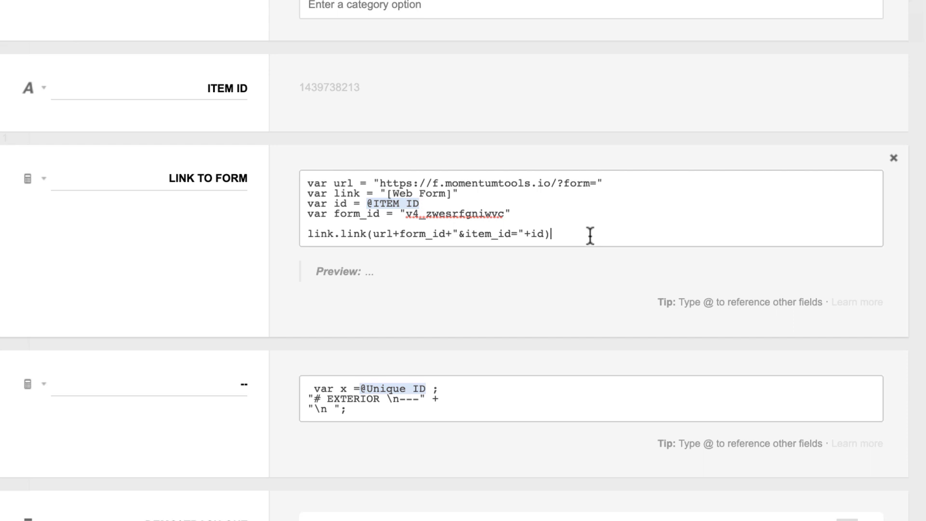
- Replace the link.link(...) output line with link+"("+url+form_id+id+")"
{"action": "left_click_drag", "start_coordinate": [589, 234], "coordinate": [310, 233]}
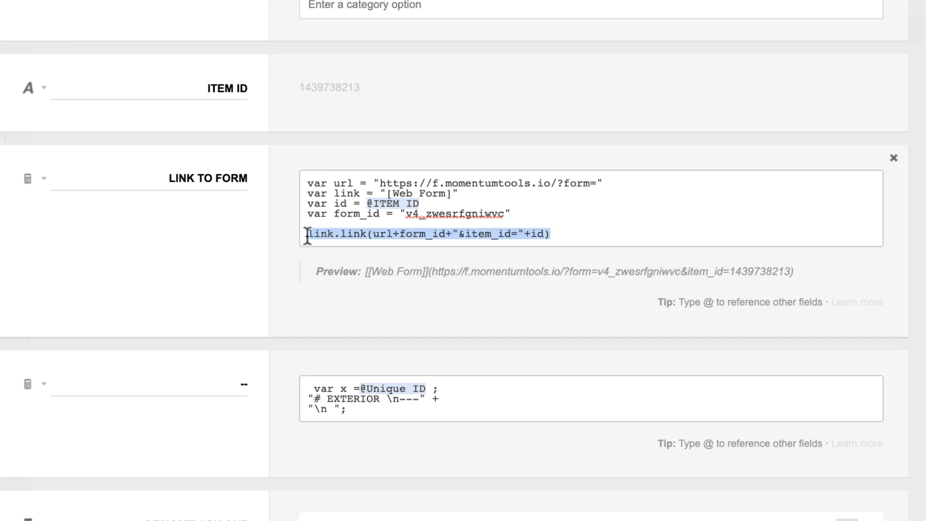
{"action": "type", "text": "link"}
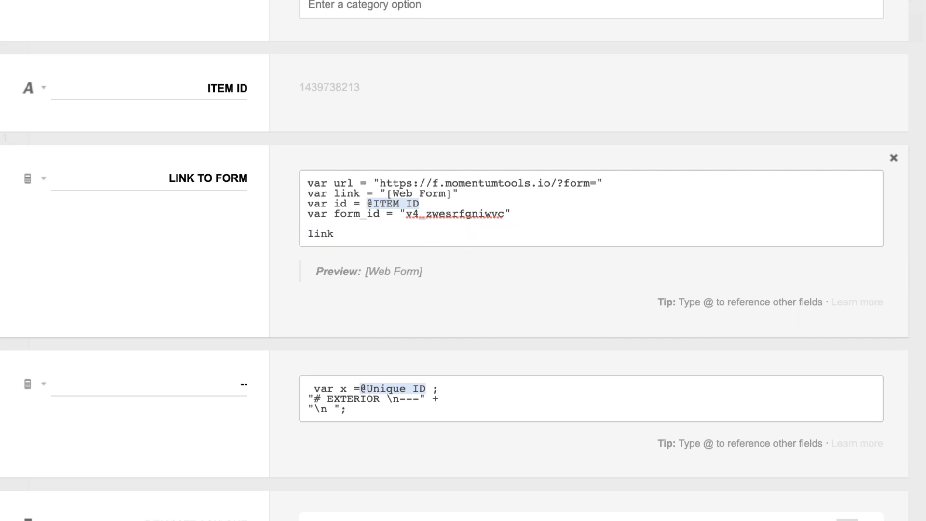
{"action": "type", "text": "+\"(\""}
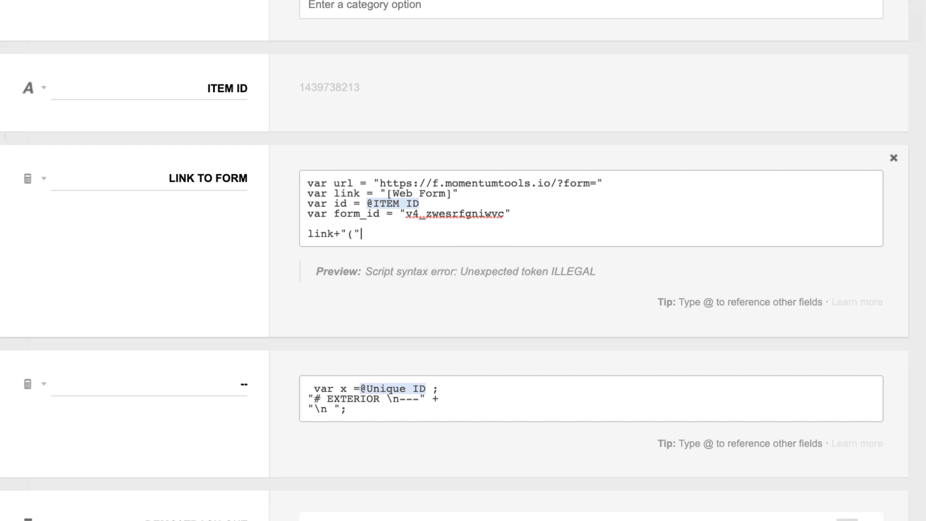
{"action": "type", "text": "+"}
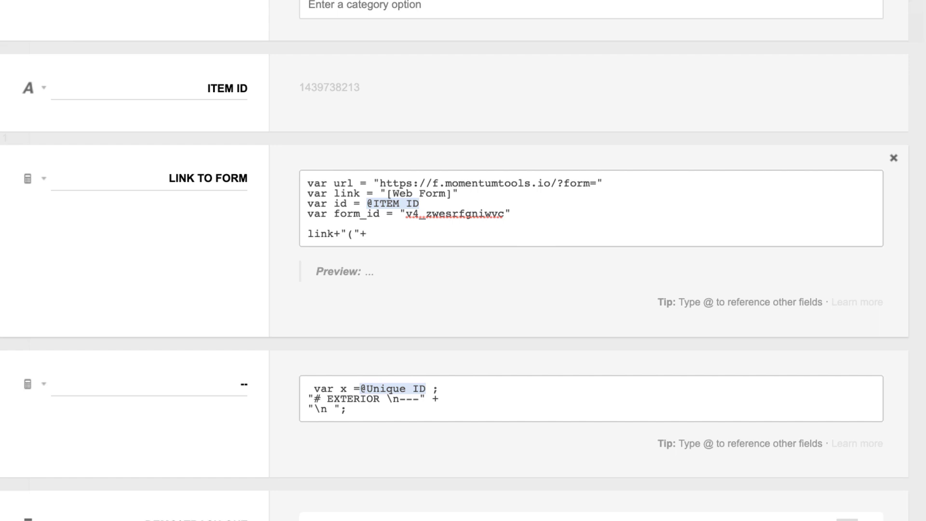
{"action": "type", "text": "url+"}
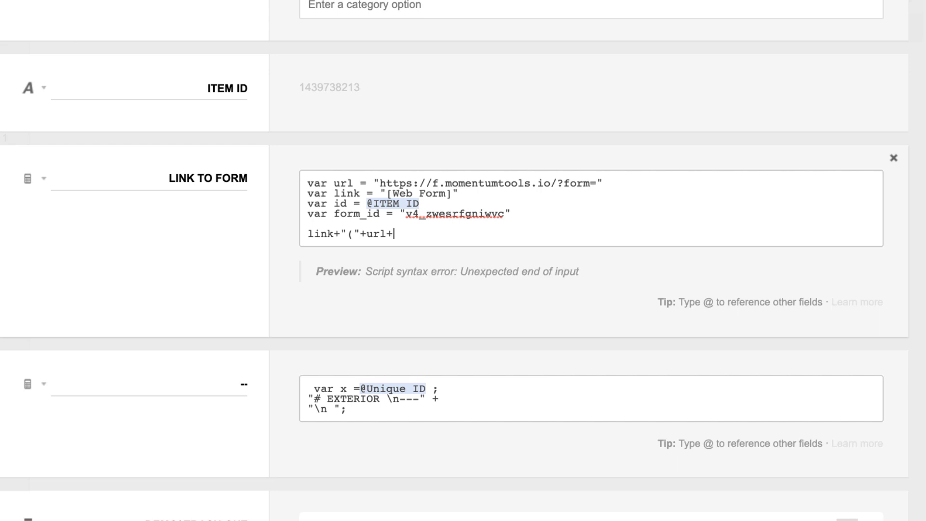
{"action": "type", "text": "form_id"}
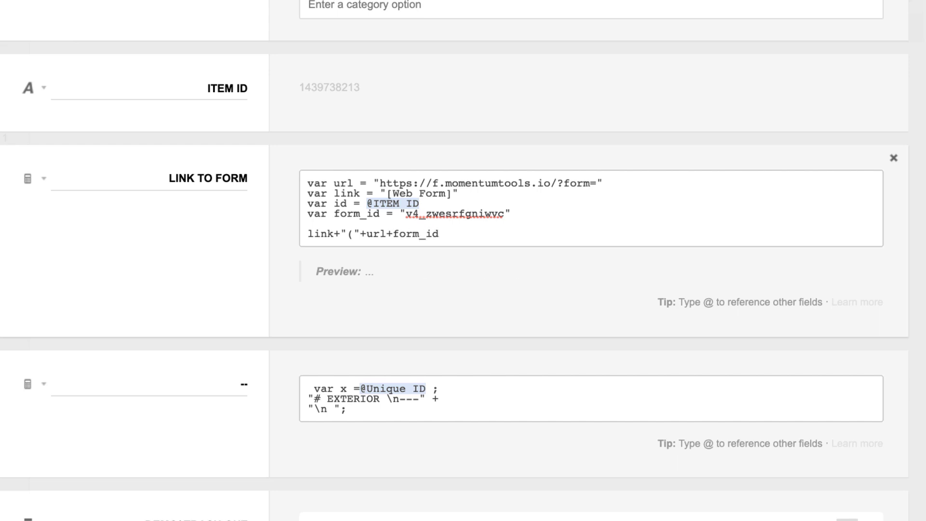
{"action": "type", "text": "+"}
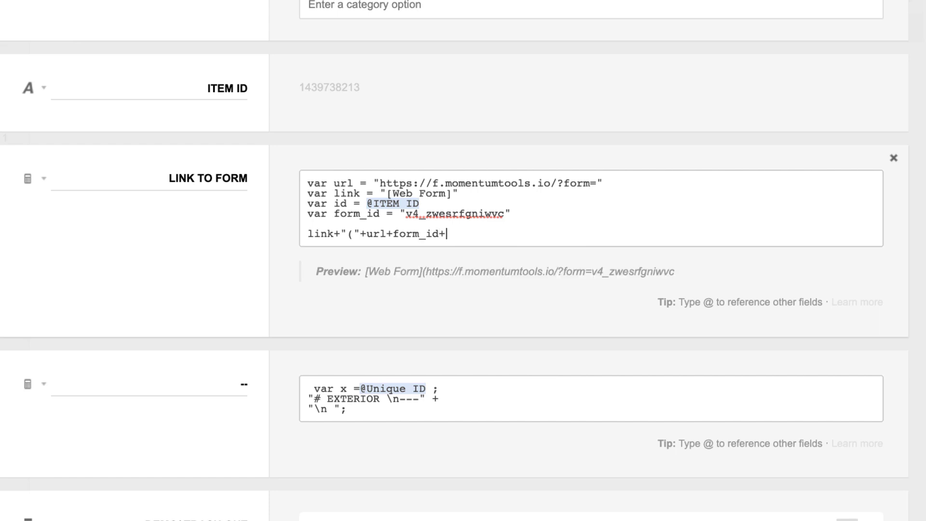
{"action": "type", "text": "id+\")\""}
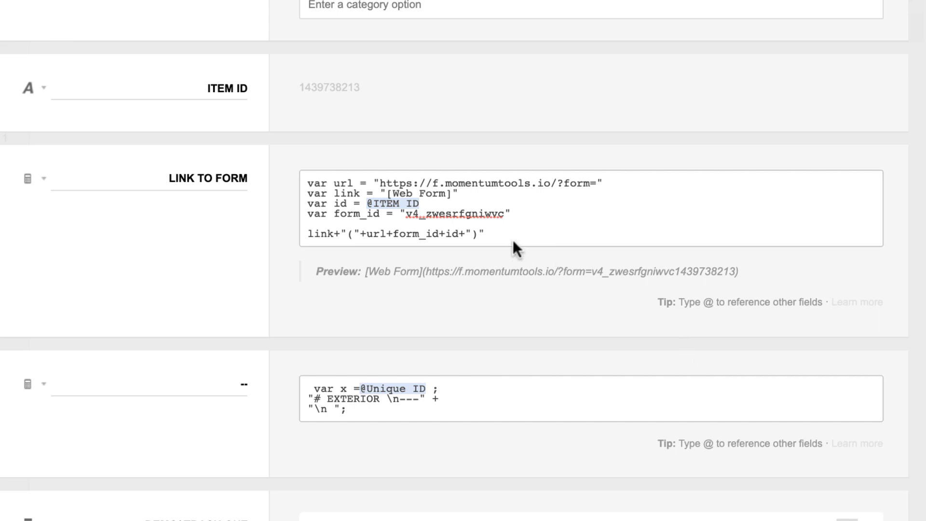
- Insert "&item_id="+ before id in the LINK TO FORM output line
{"action": "left_click", "coordinate": [446, 234]}
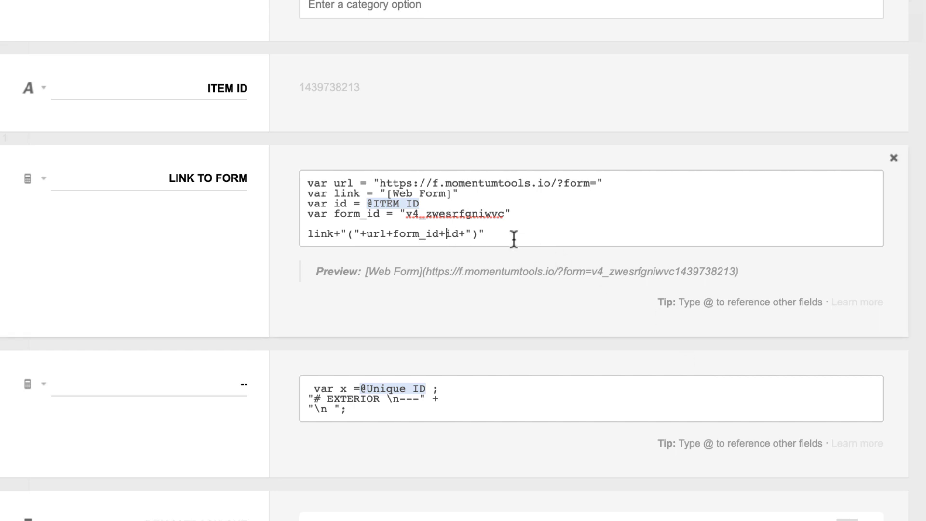
{"action": "type", "text": "\"&item_id"}
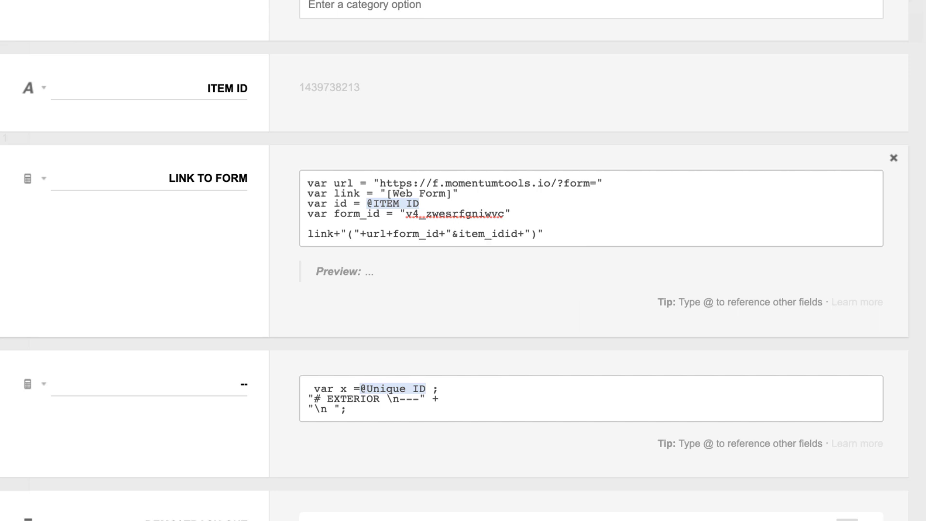
{"action": "type", "text": "\""}
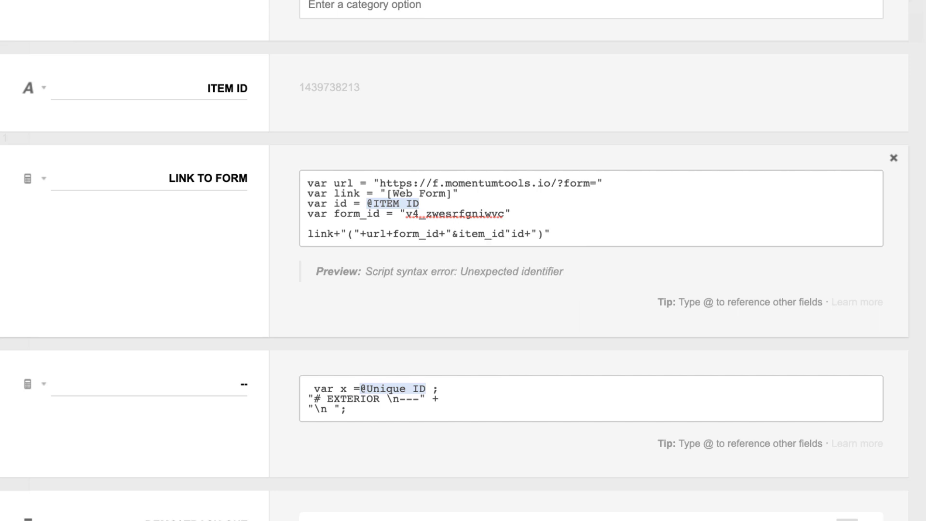
{"action": "type", "text": "+"}
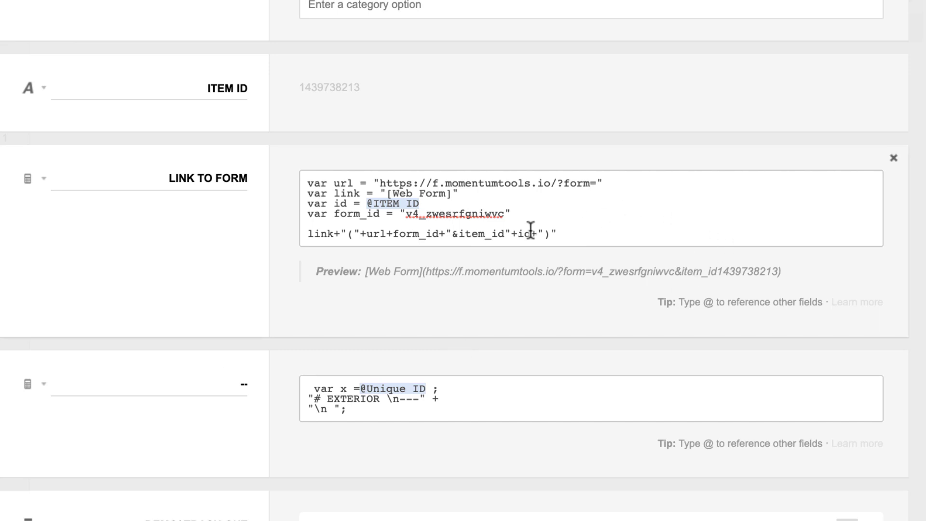
{"action": "left_click", "coordinate": [507, 233]}
{"action": "type", "text": "="}
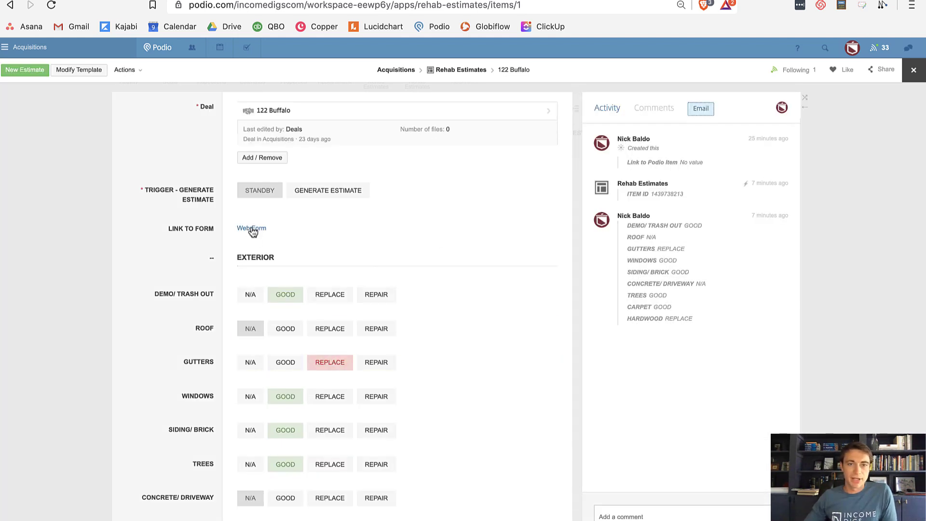
- Open the corrected Web Form link, check its INTERIOR section, then close the builder's Share dialog
{"action": "left_click", "coordinate": [251, 230]}
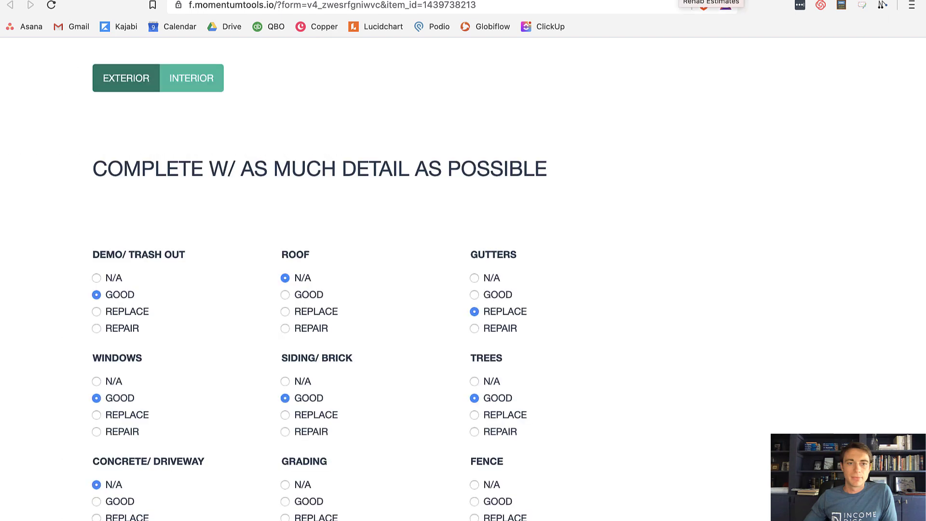
{"action": "left_click", "coordinate": [167, 77]}
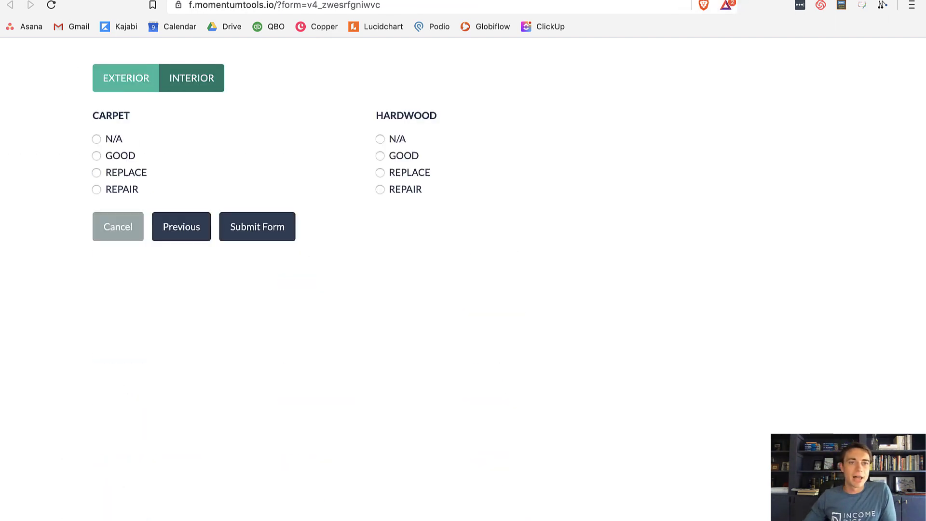
{"action": "left_click", "coordinate": [72, 13]}
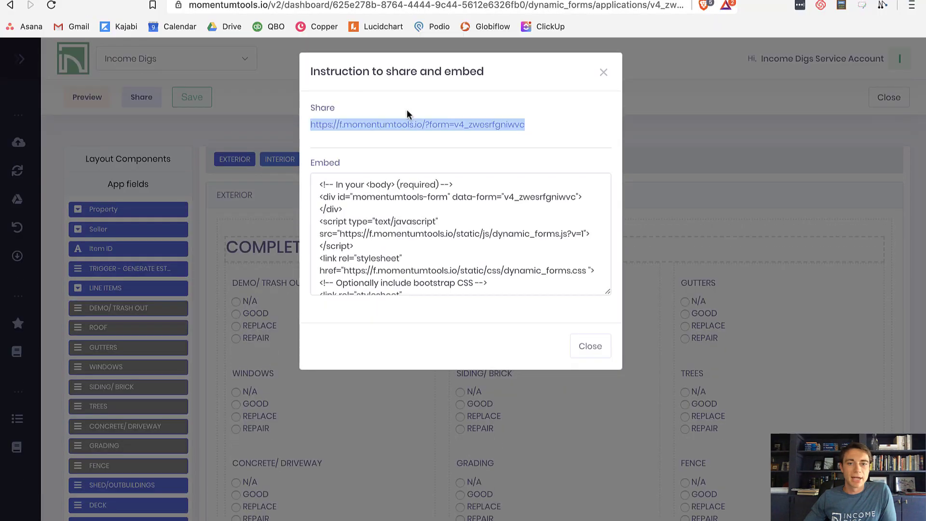
{"action": "left_click", "coordinate": [604, 73]}
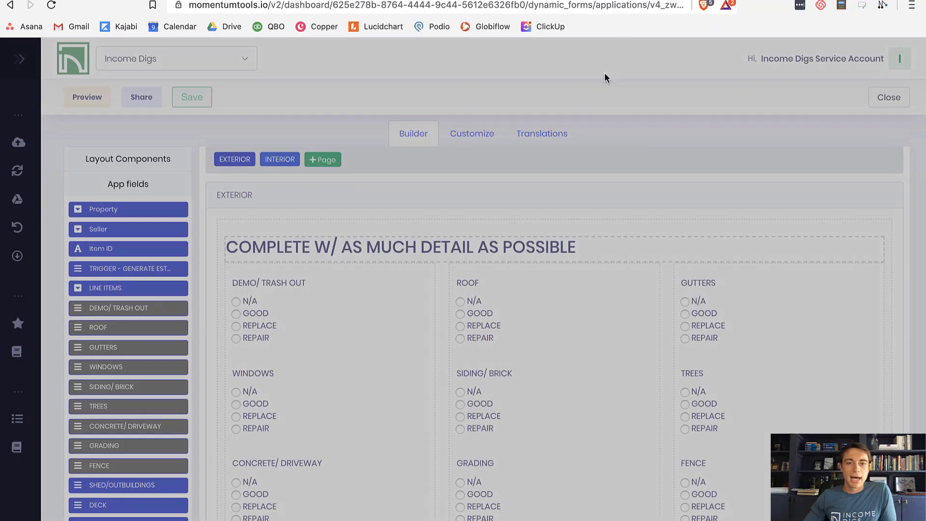